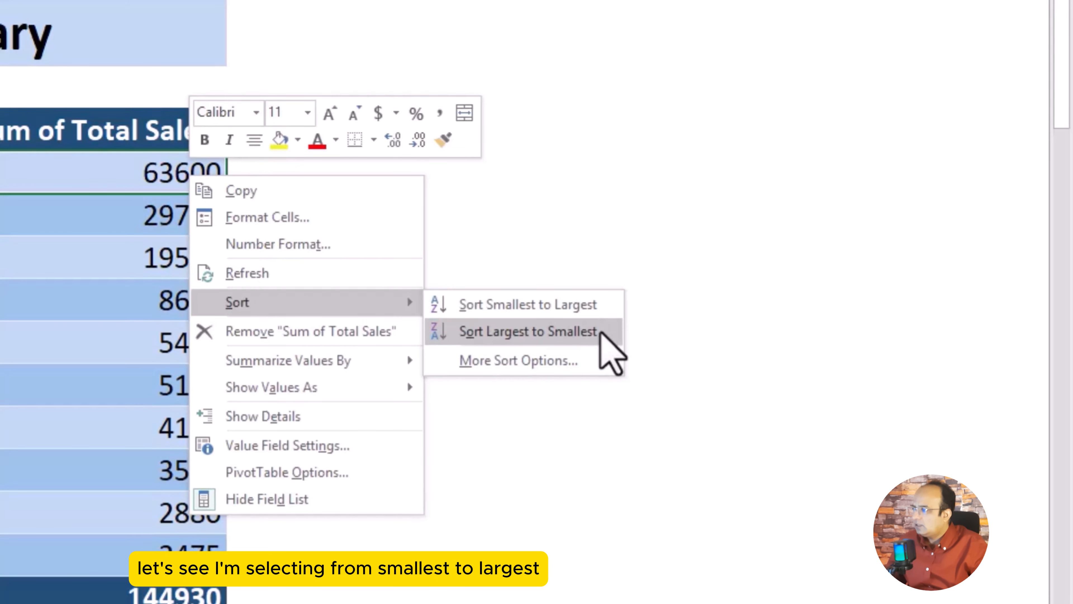
# Sort the pivot table's Sum of Total Sales values from smallest to largest and check the lowest and highest products.
pyautogui.click(607, 307)
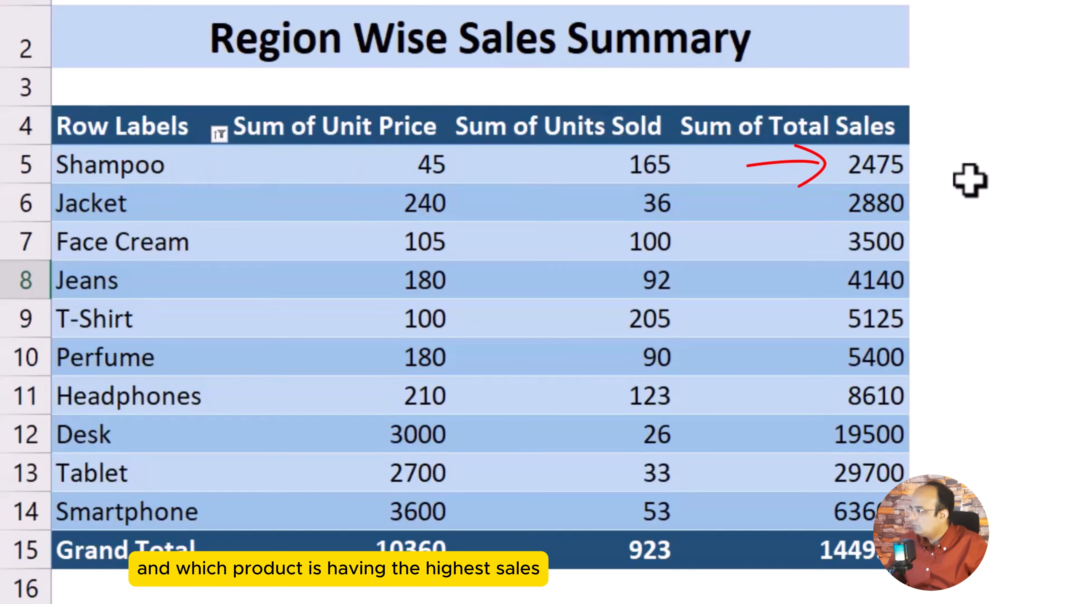
pyautogui.click(920, 165)
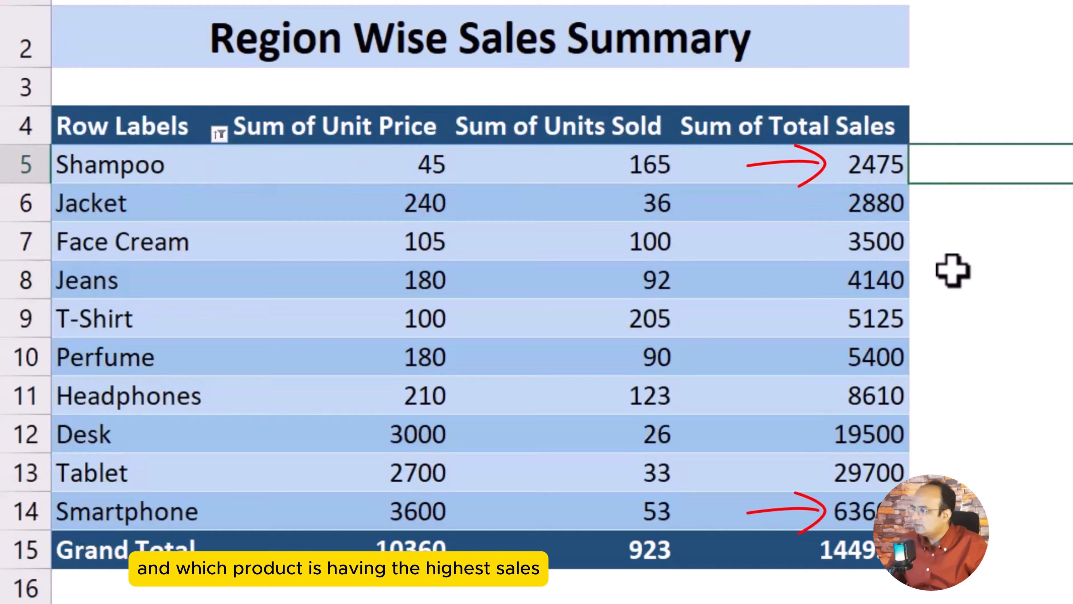
pyautogui.click(173, 511)
pyautogui.click(858, 512)
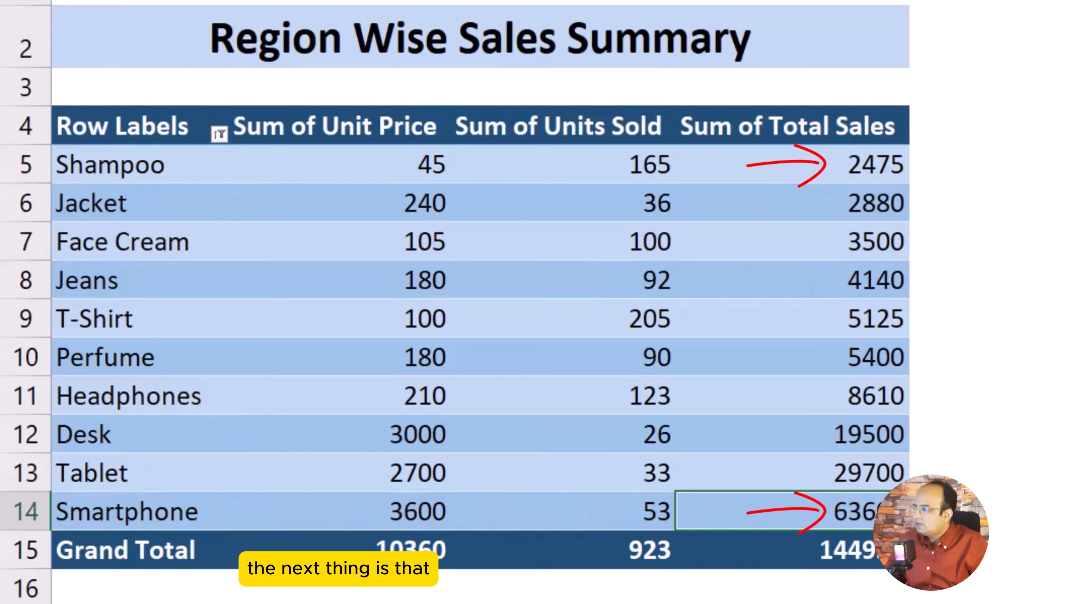
pyautogui.click(1070, 473)
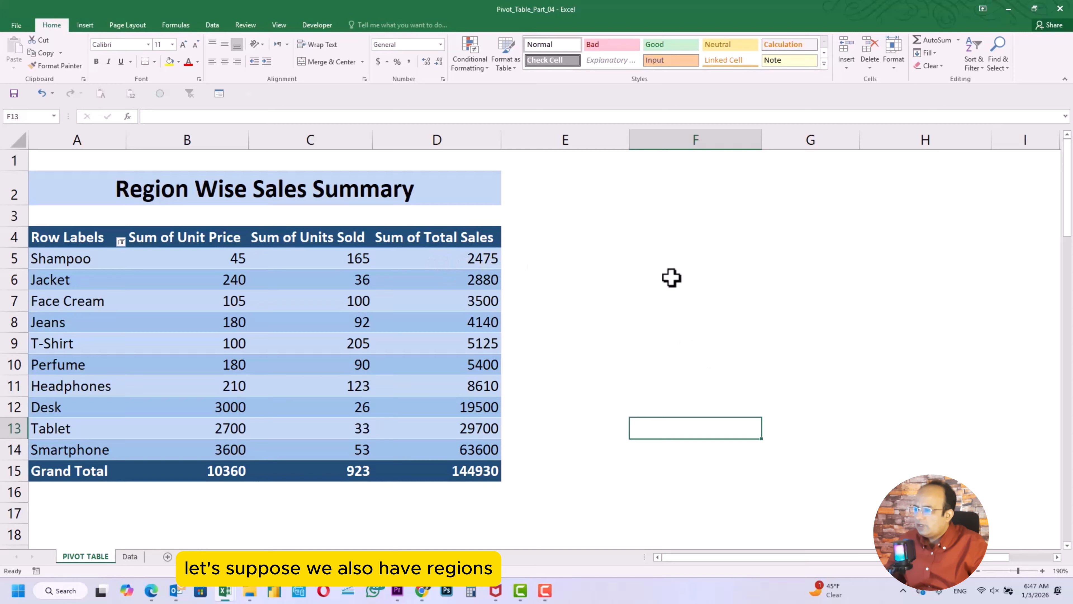
# Add the Region field to the pivot table's rows above Product.
pyautogui.click(324, 262)
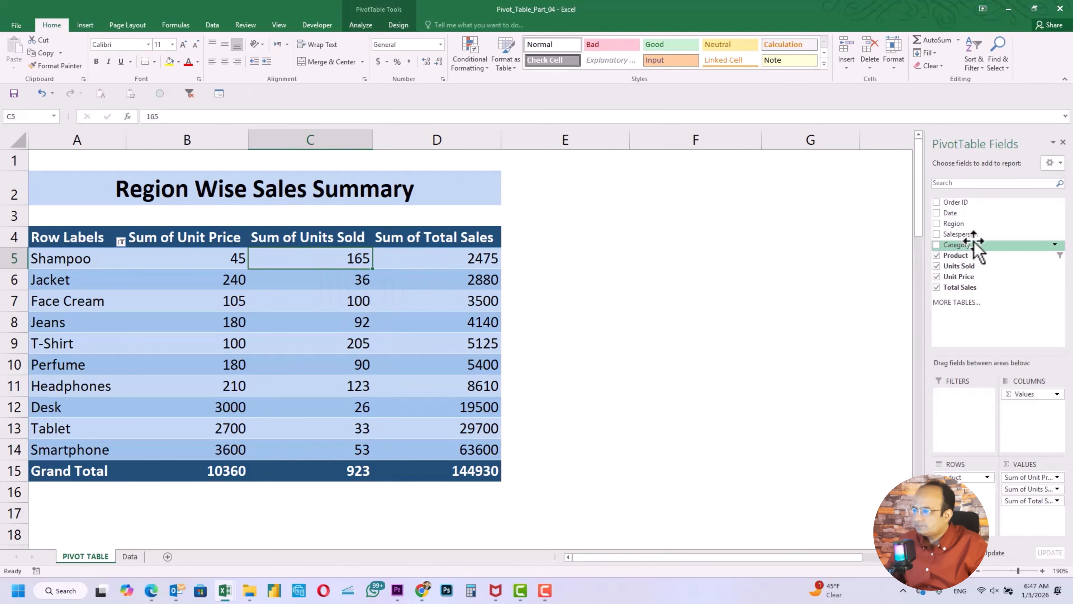
pyautogui.moveTo(962, 228); pyautogui.dragTo(957, 278)
pyautogui.moveTo(953, 225); pyautogui.dragTo(966, 482)
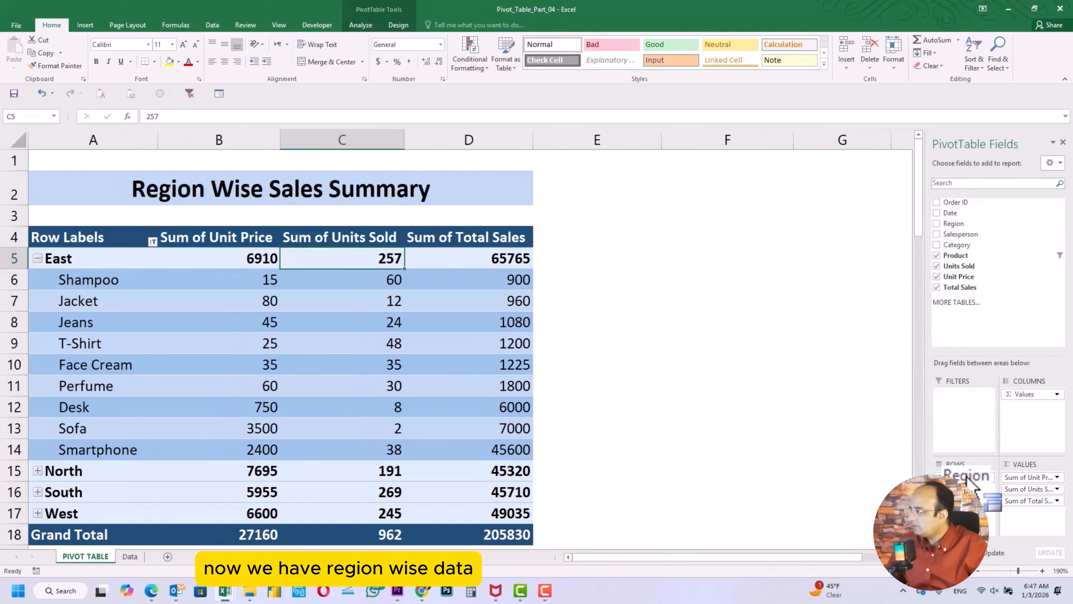
pyautogui.click(764, 328)
# Expand the North, South and West regions to list their products.
pyautogui.click(35, 475)
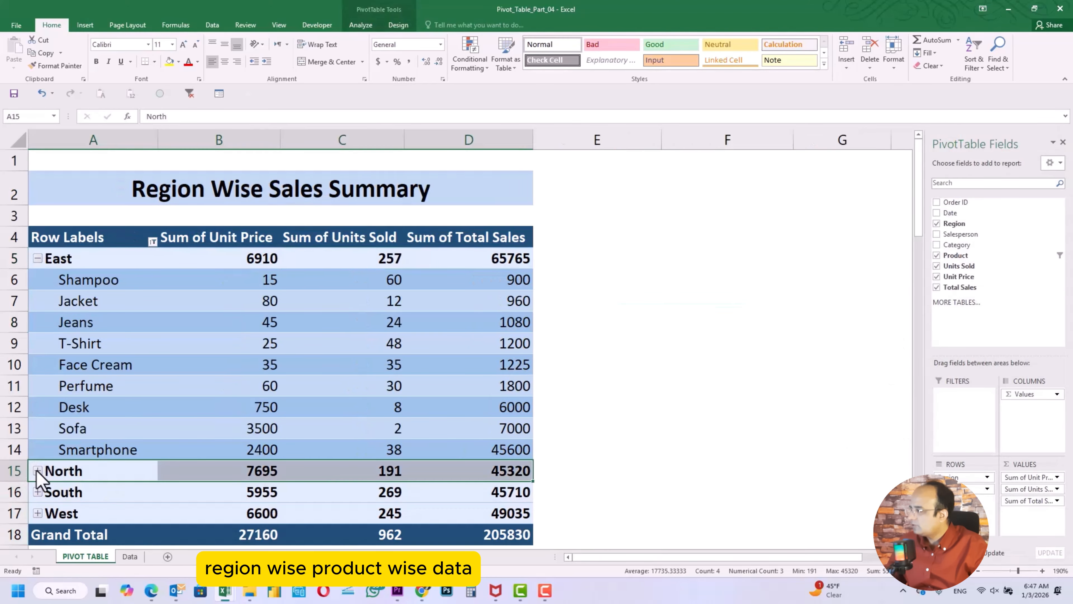
pyautogui.click(37, 471)
pyautogui.scroll(-5, 38, 423)
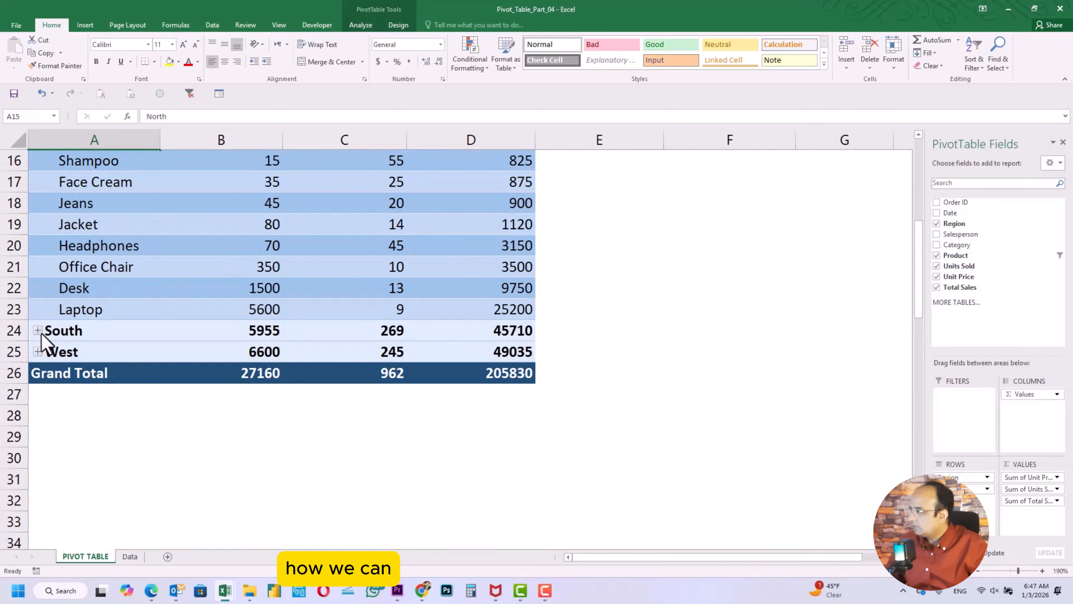
pyautogui.click(38, 330)
pyautogui.click(38, 521)
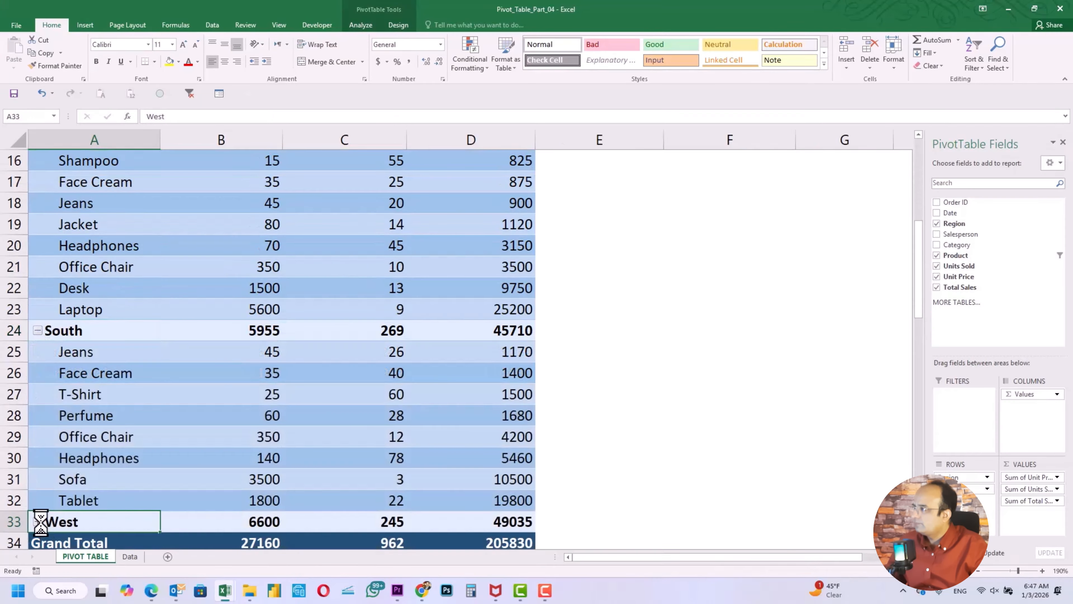
pyautogui.click(692, 345)
pyautogui.scroll(5, 693, 344)
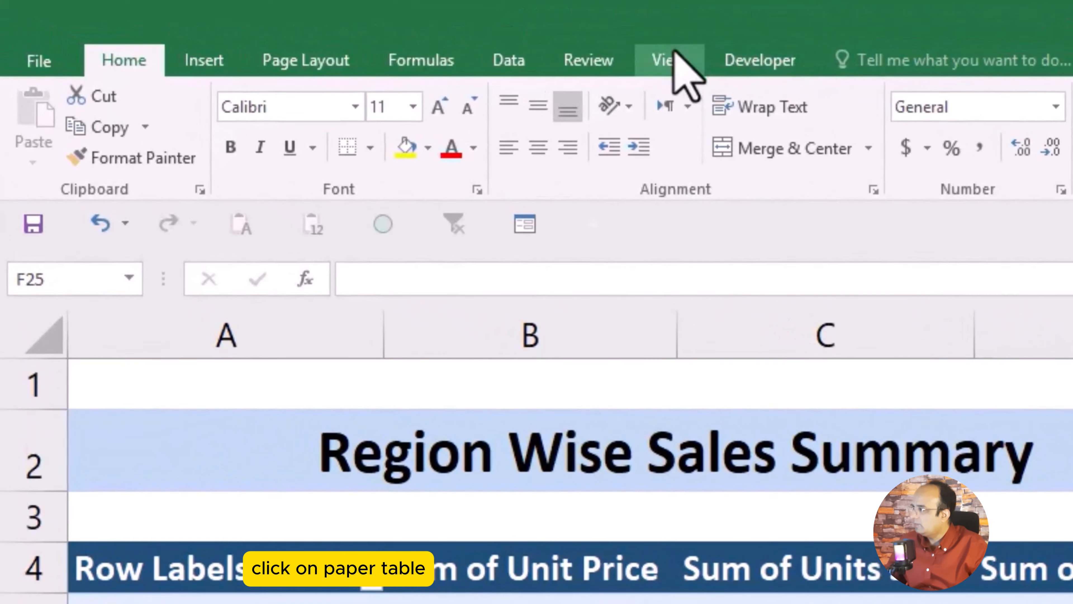
# Turn off all subtotals in the pivot table and select the Total Sales value in the Grand Total row.
pyautogui.click(675, 53)
pyautogui.click(718, 600)
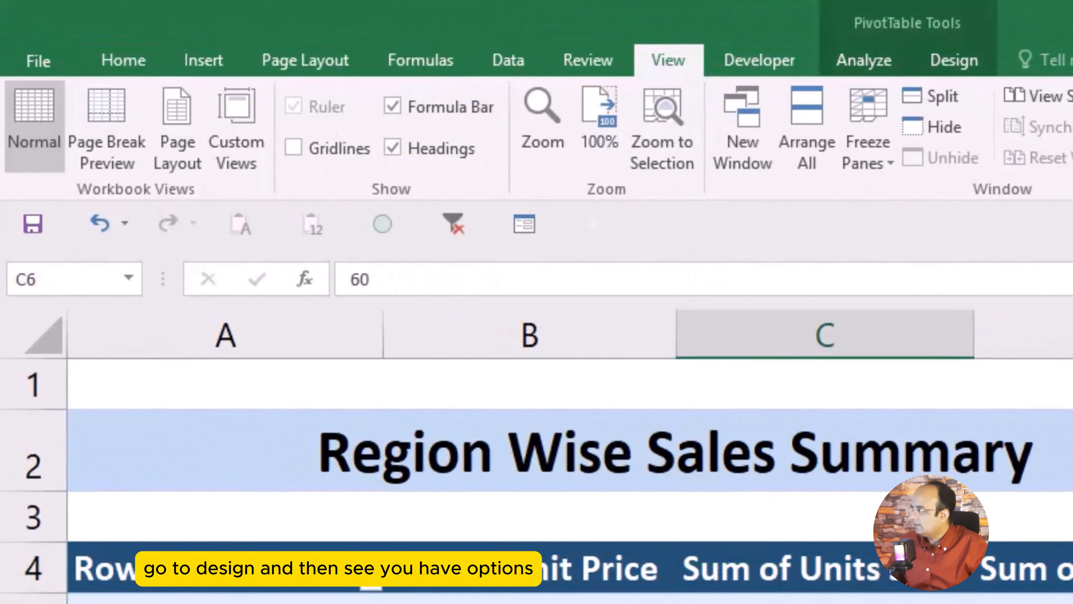
pyautogui.click(938, 53)
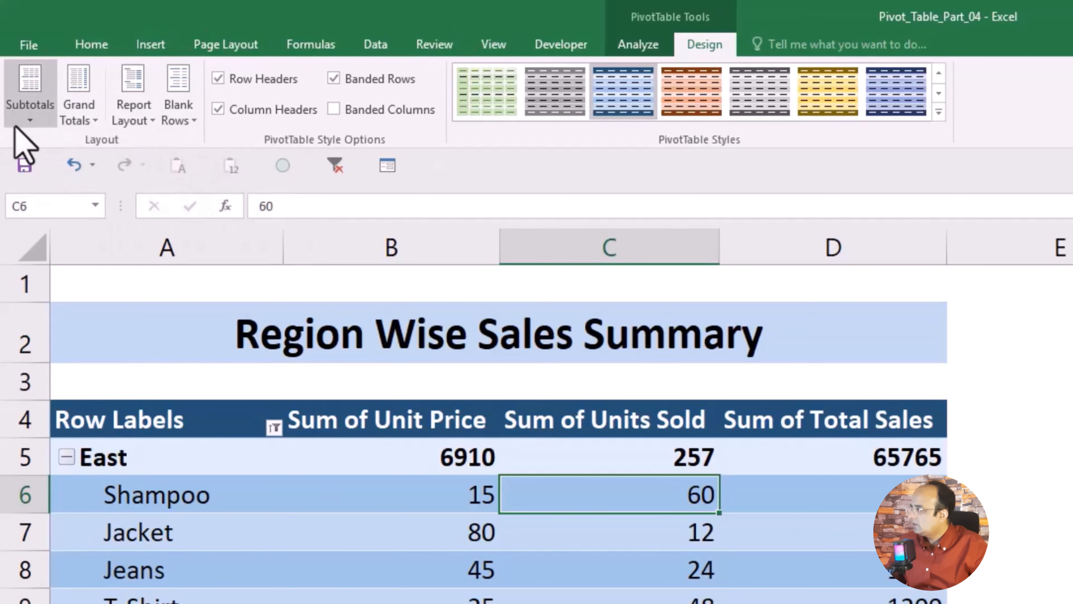
pyautogui.click(26, 121)
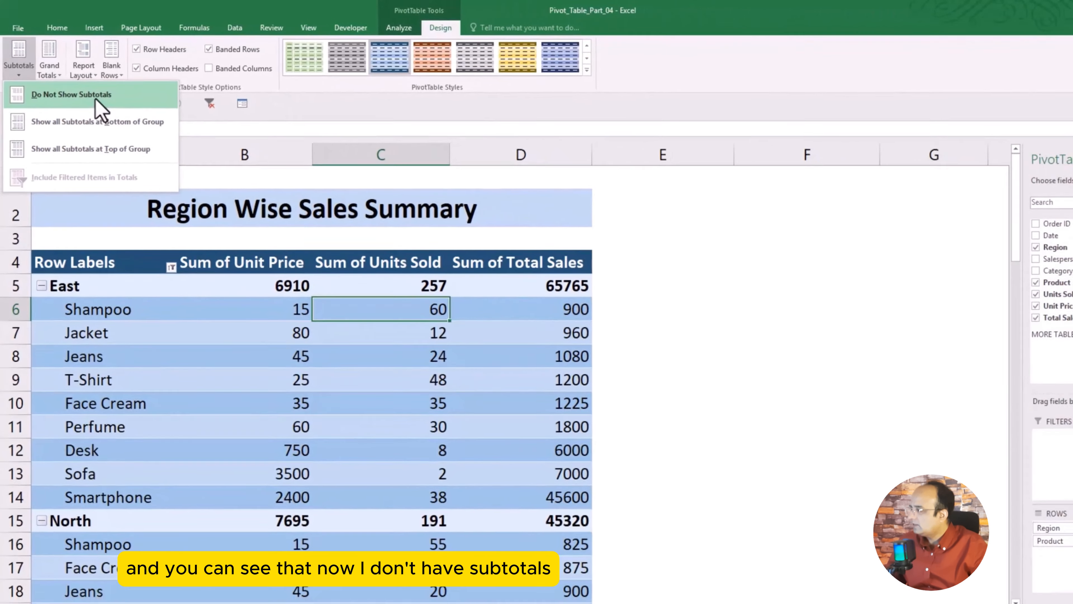
pyautogui.click(150, 164)
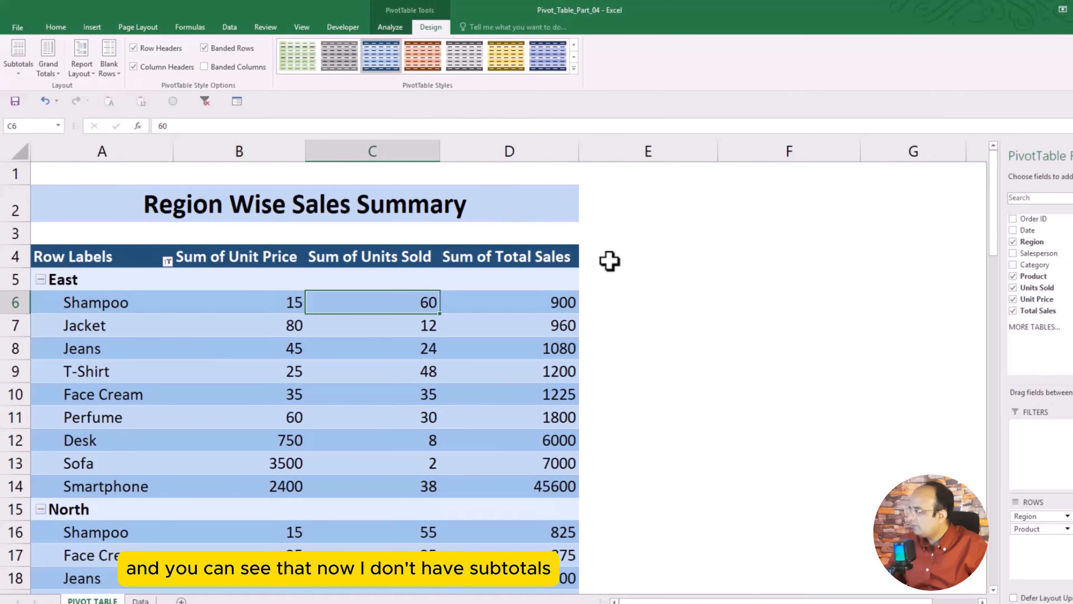
pyautogui.scroll(-2, 663, 296)
pyautogui.scroll(2, 662, 296)
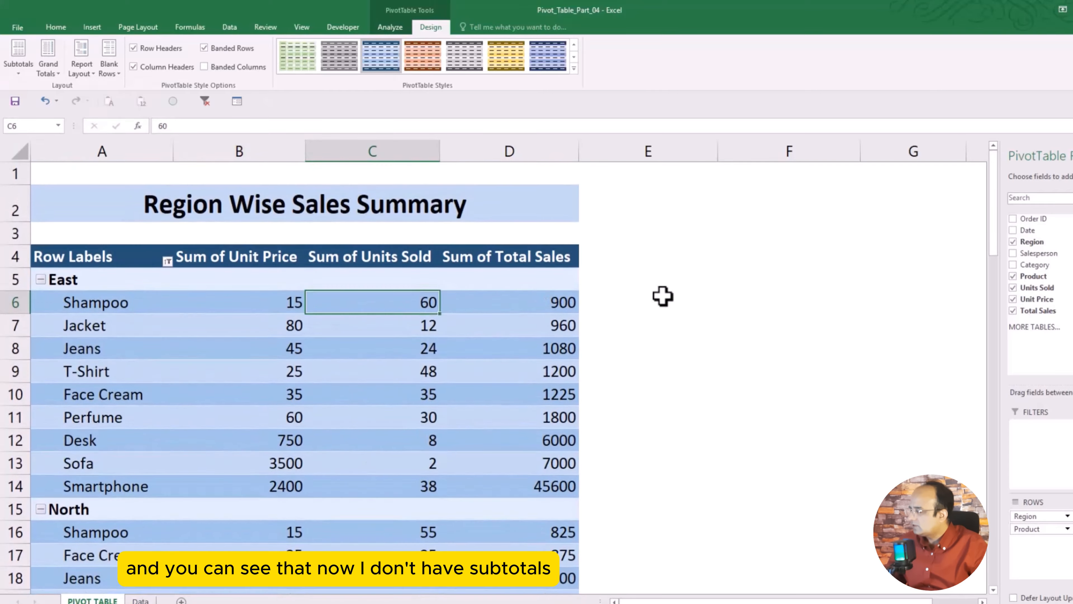
pyautogui.click(7, 509)
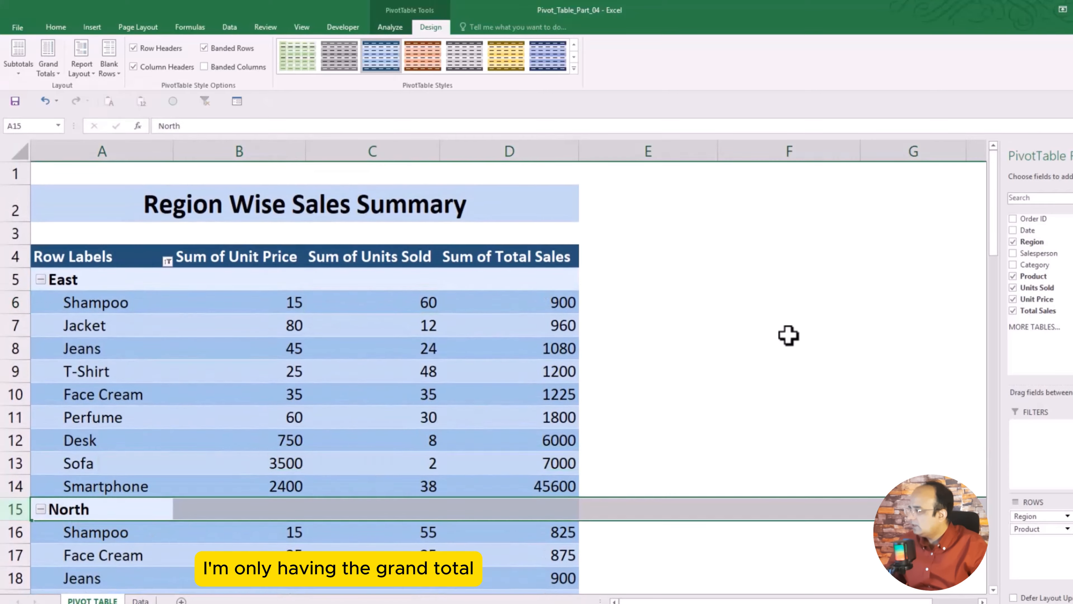
pyautogui.scroll(-6, 788, 335)
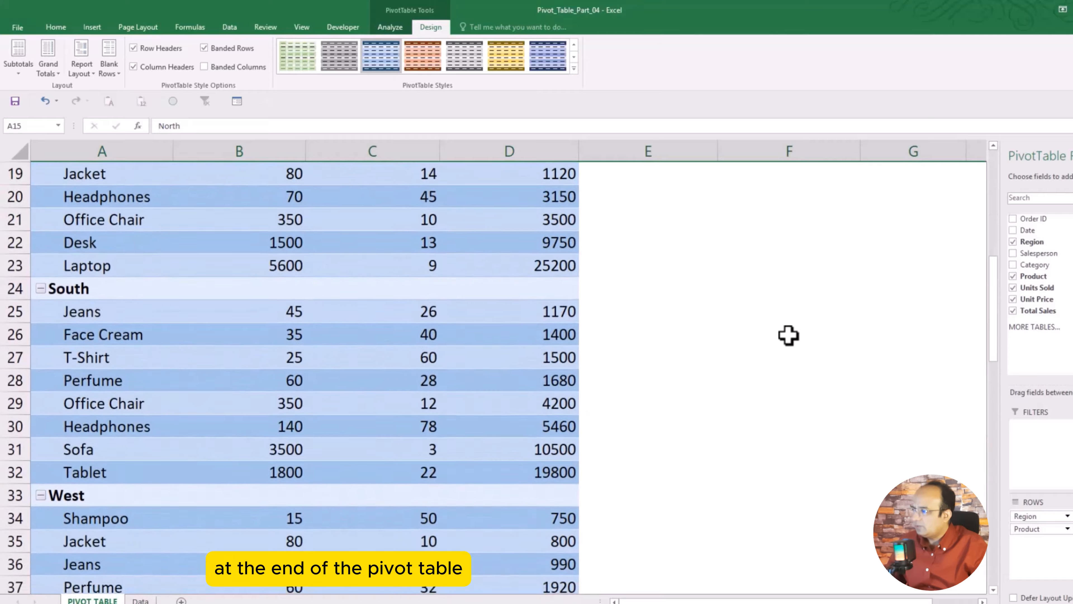
pyautogui.scroll(-5, 789, 335)
pyautogui.click(555, 389)
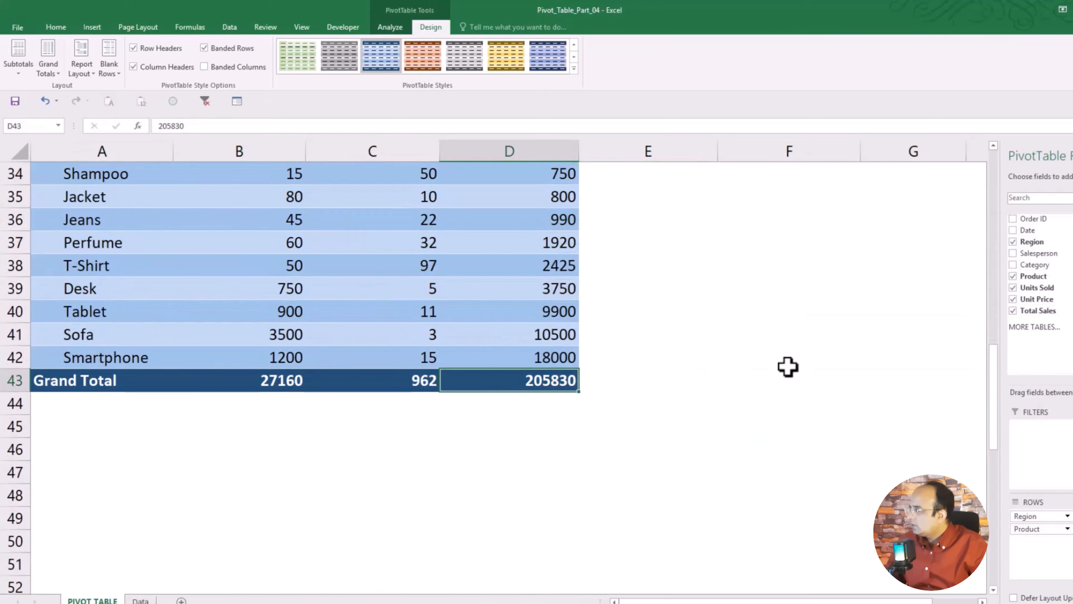
# Show all subtotals at the bottom of each region group and check the East, North and South total rows.
pyautogui.scroll(11, 789, 367)
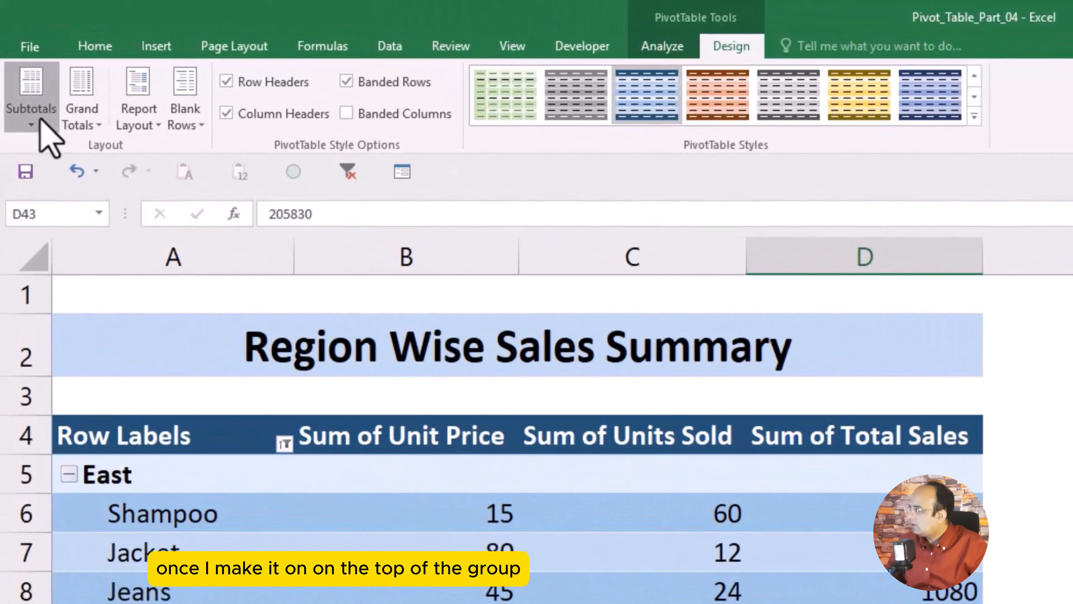
pyautogui.click(32, 118)
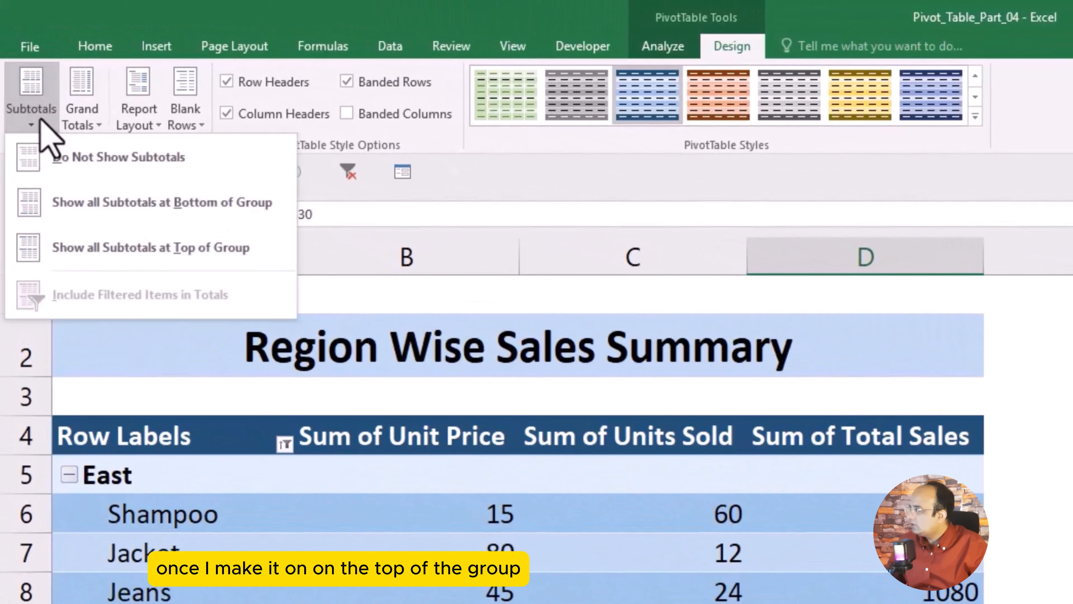
pyautogui.click(126, 218)
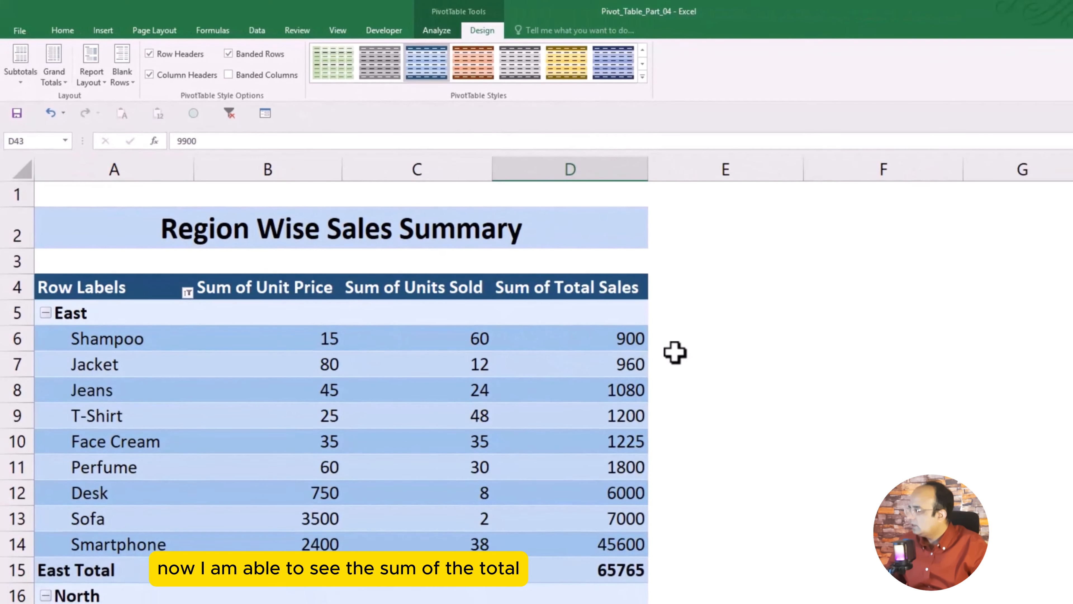
pyautogui.click(807, 355)
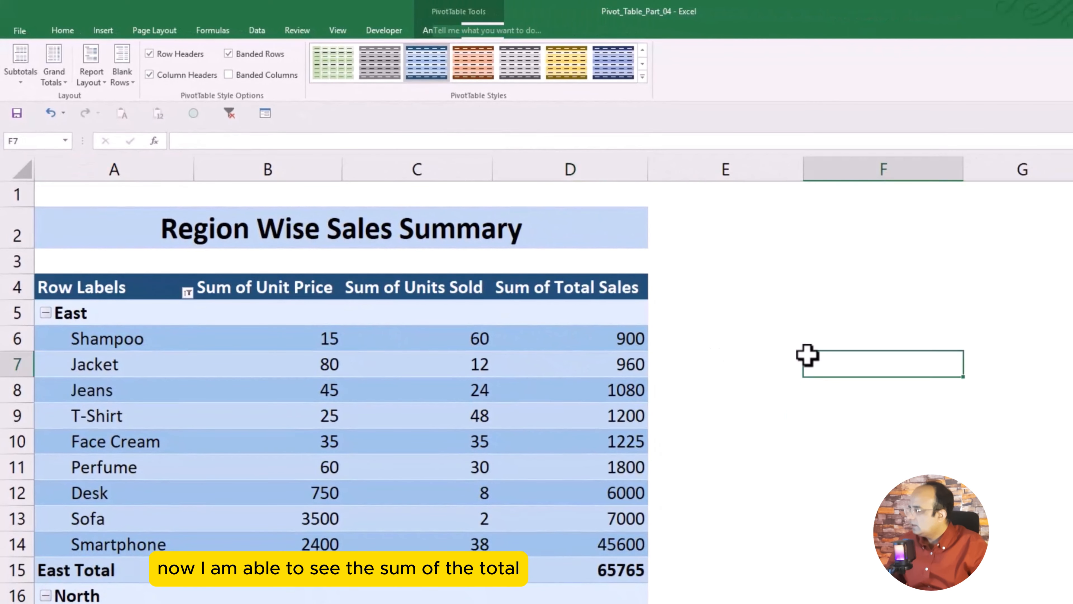
pyautogui.scroll(-2, 807, 355)
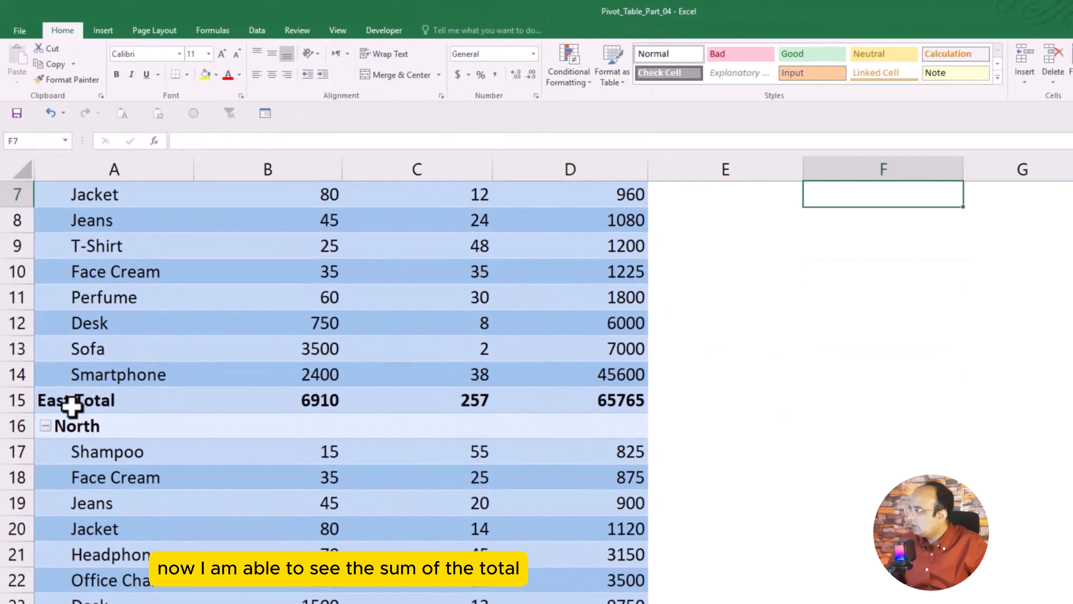
pyautogui.scroll(2, 83, 398)
pyautogui.scroll(-2, 83, 401)
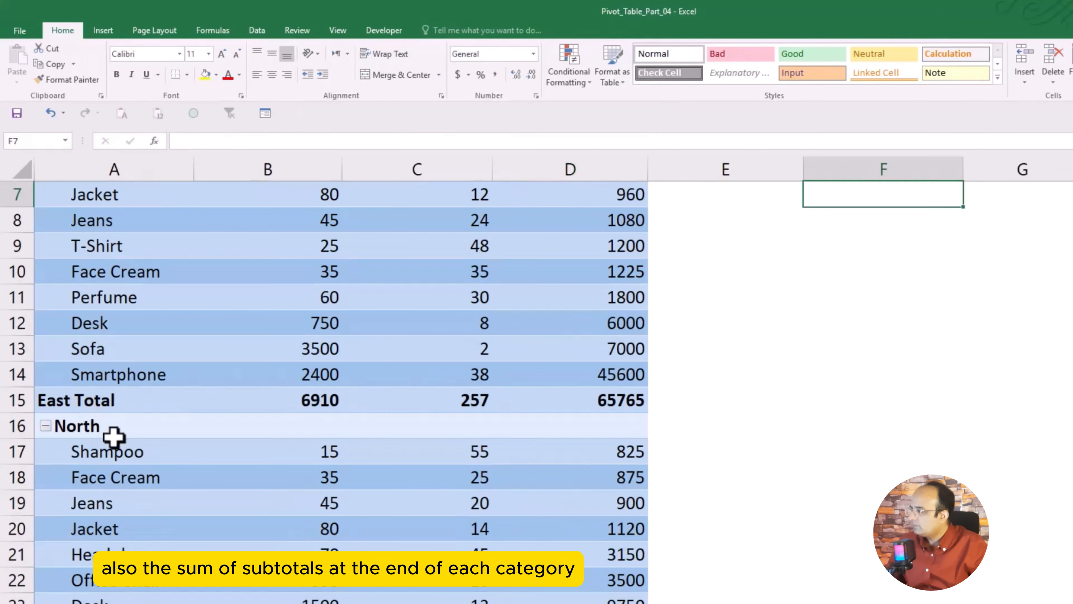
pyautogui.click(627, 402)
pyautogui.scroll(2, 824, 343)
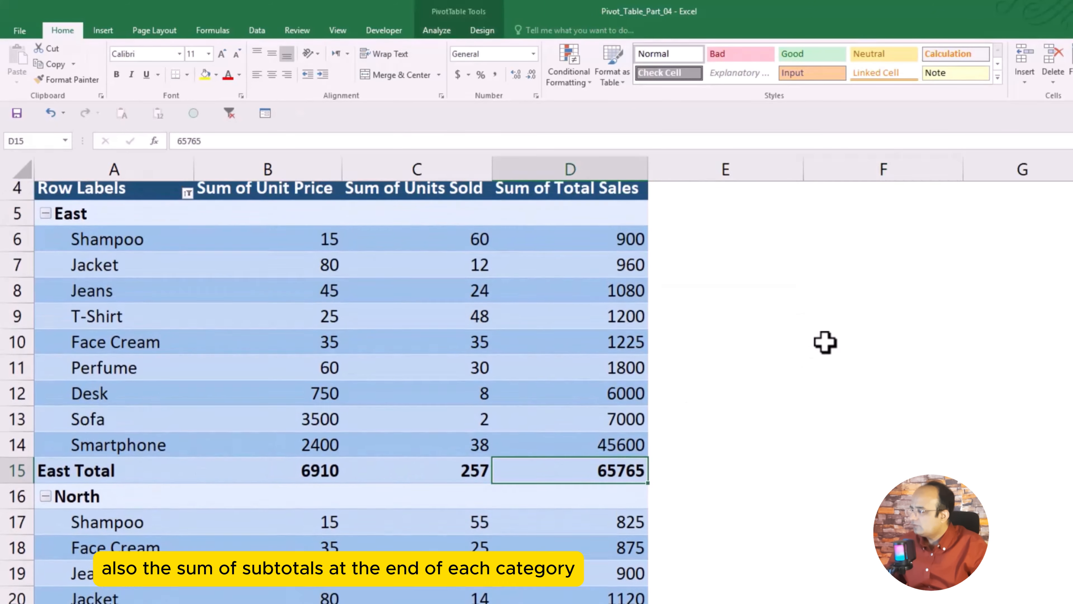
pyautogui.scroll(-1, 825, 343)
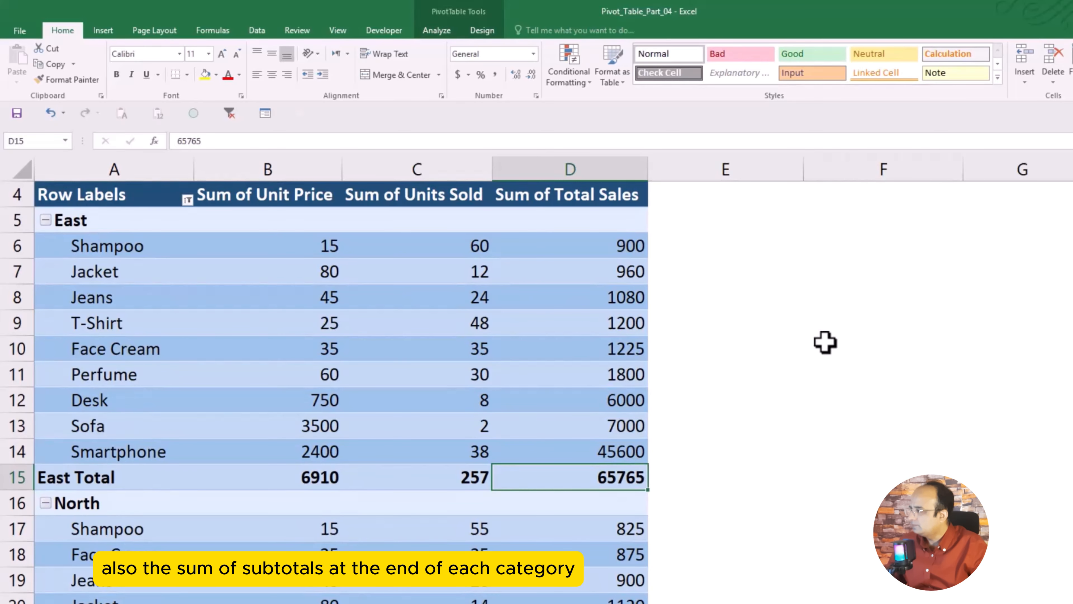
pyautogui.scroll(-5, 825, 343)
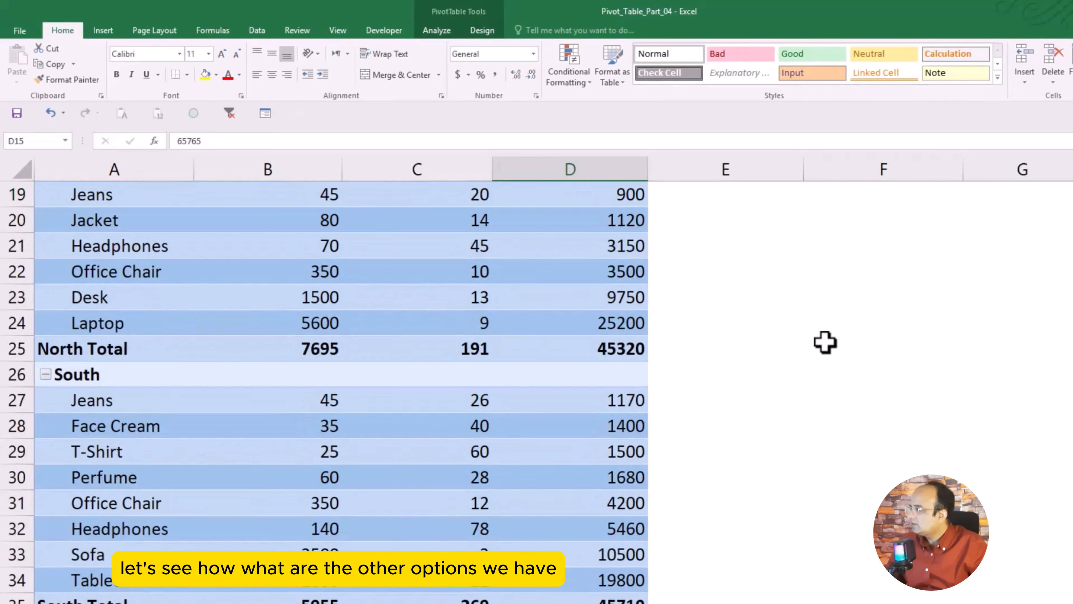
pyautogui.scroll(-3, 824, 342)
# Show all subtotals at the top of each region group in the pivot table.
pyautogui.scroll(9, 824, 342)
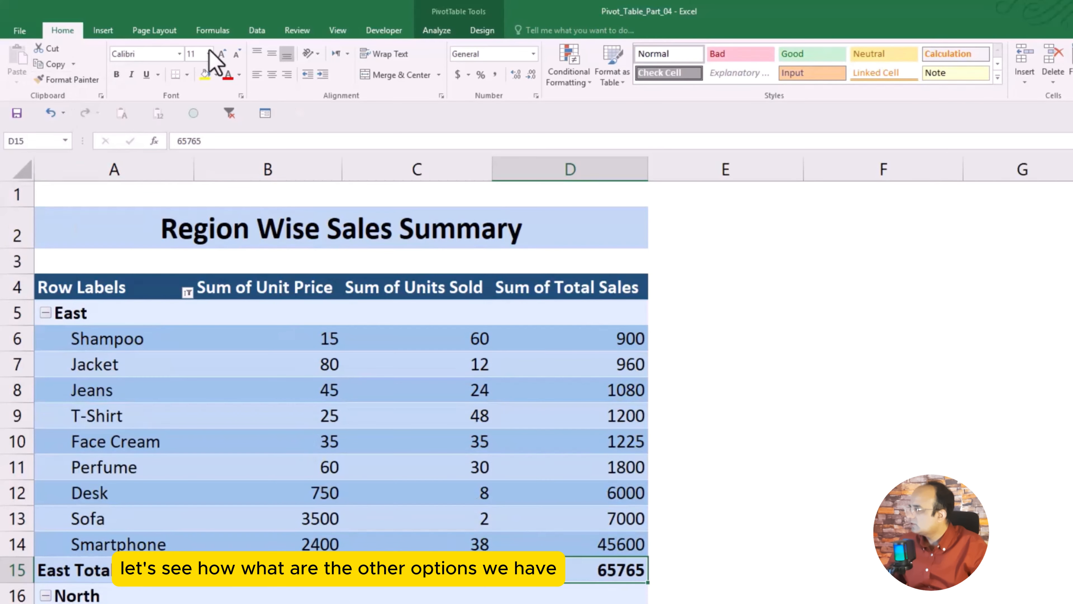
pyautogui.click(437, 30)
pyautogui.click(463, 31)
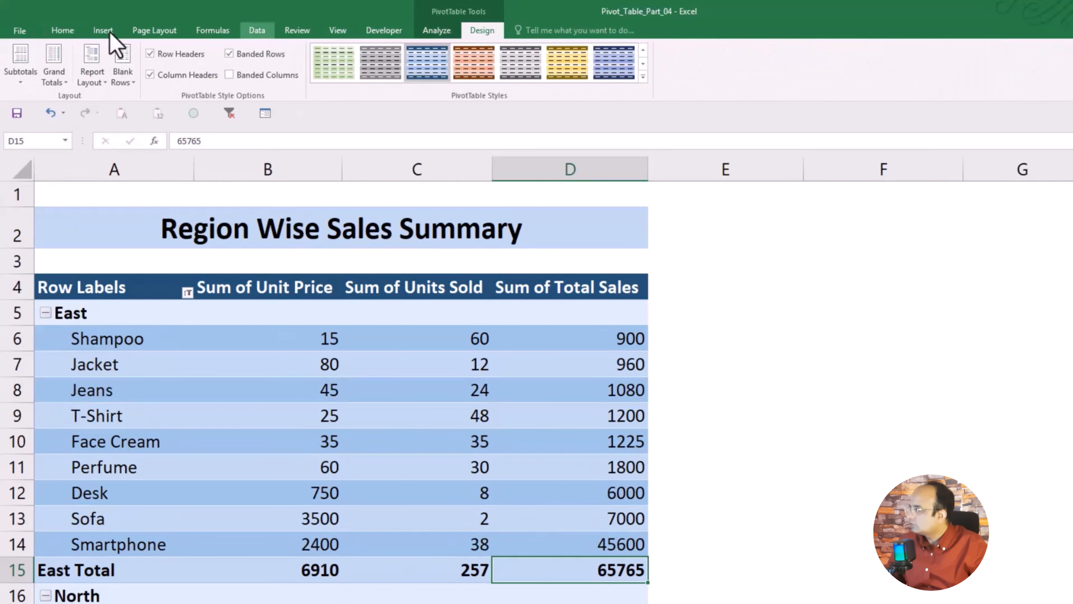
pyautogui.click(21, 79)
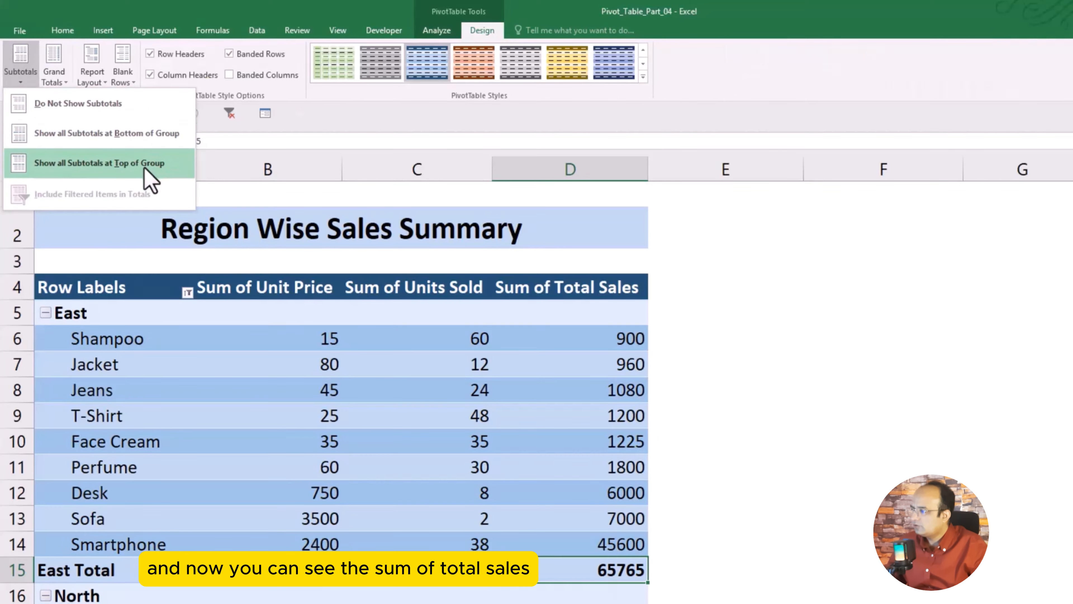
pyautogui.click(145, 169)
pyautogui.click(771, 334)
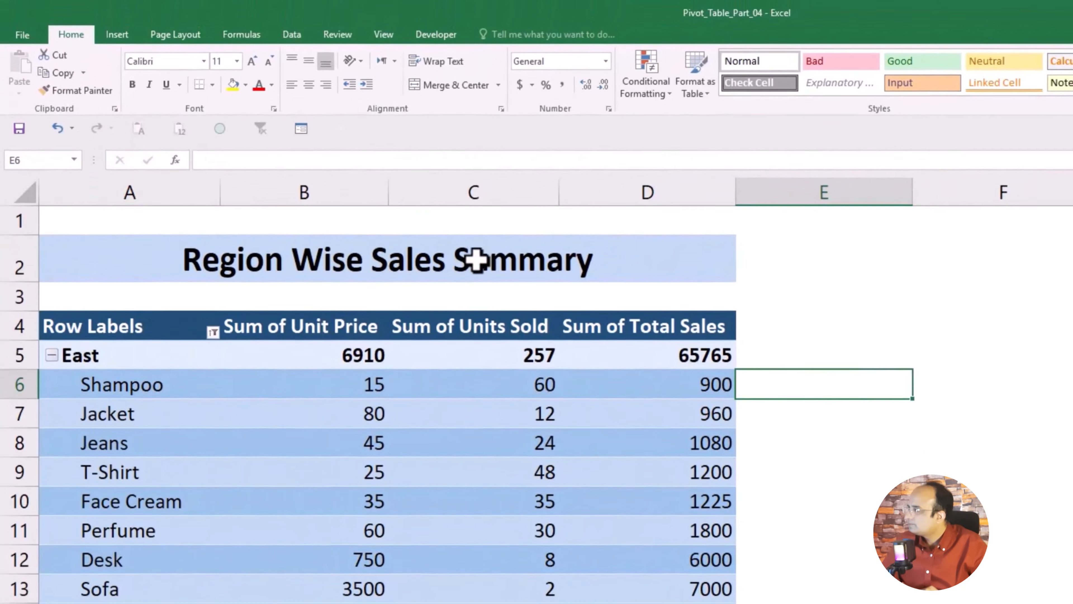
# Review the pivot table's grand total display options for rows and columns.
pyautogui.click(435, 37)
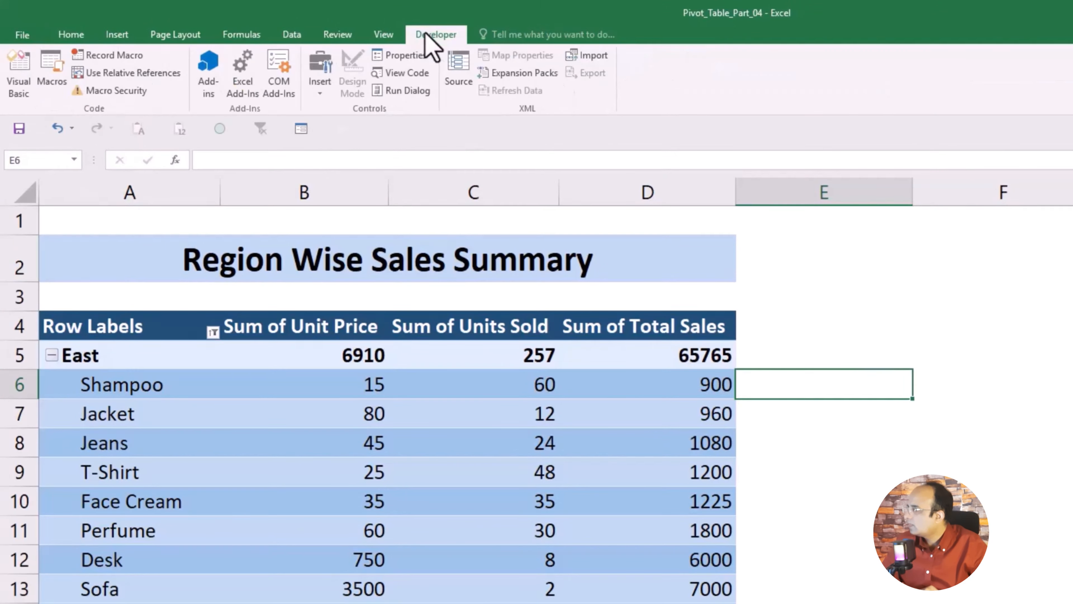
pyautogui.click(439, 371)
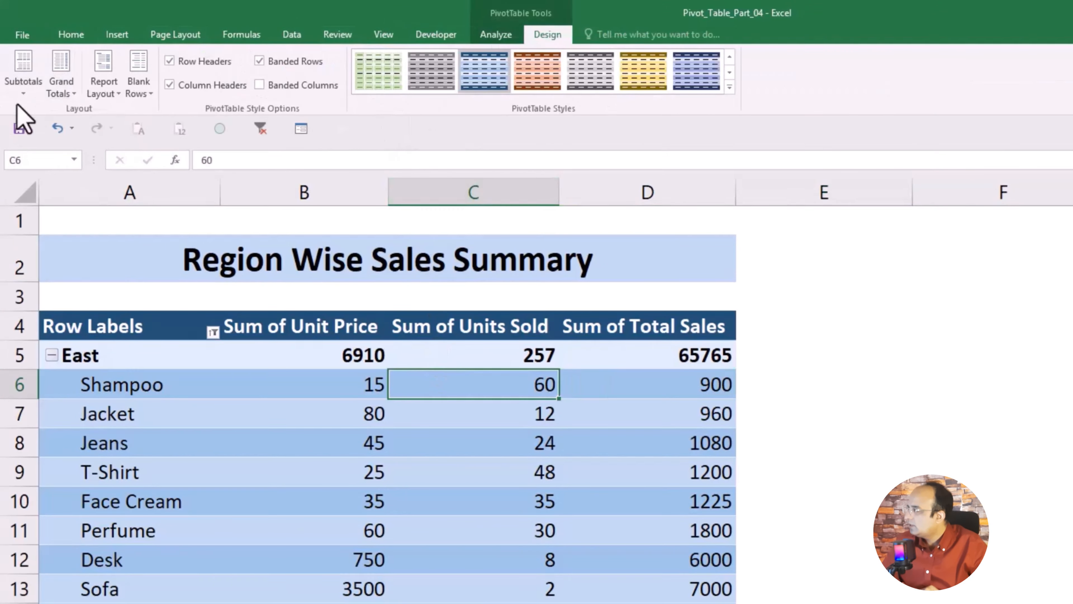
pyautogui.click(60, 89)
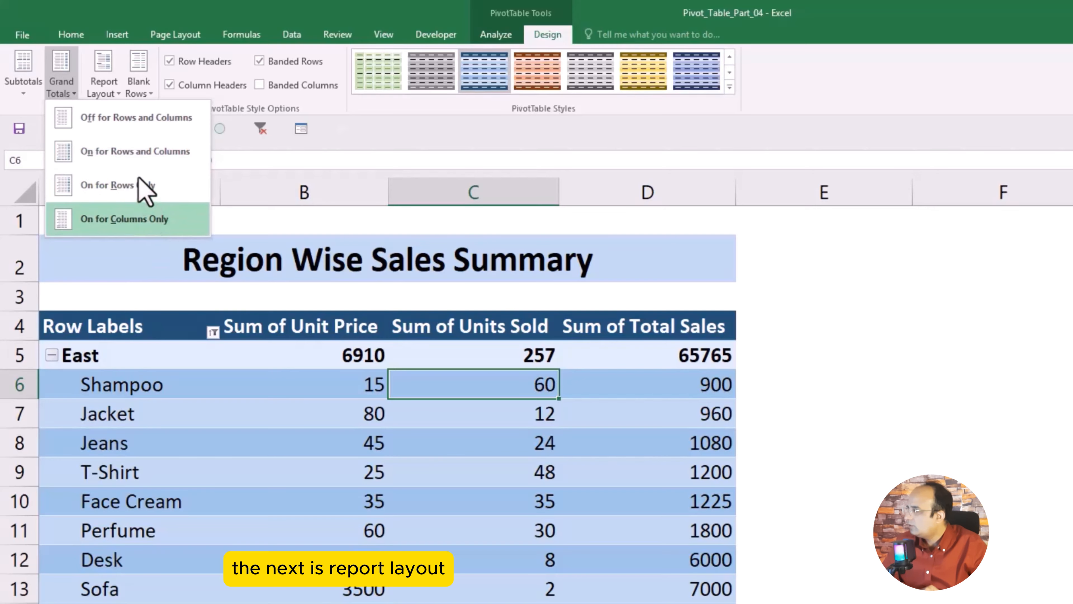
pyautogui.click(380, 143)
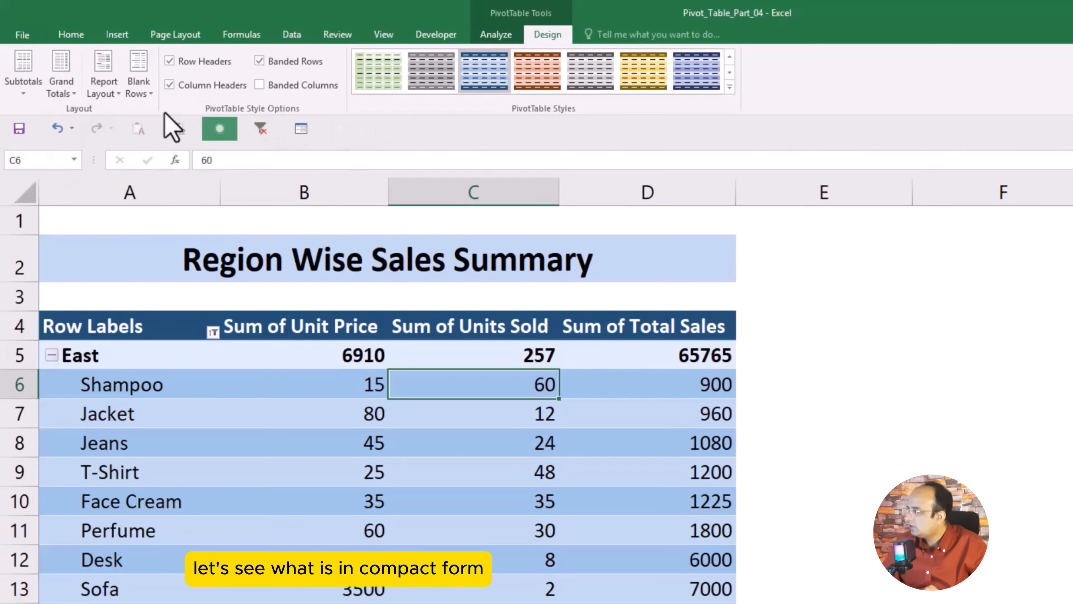
# Apply the compact and outline report layouts in turn and check the outlined region groups down to the Grand Total row.
pyautogui.click(105, 90)
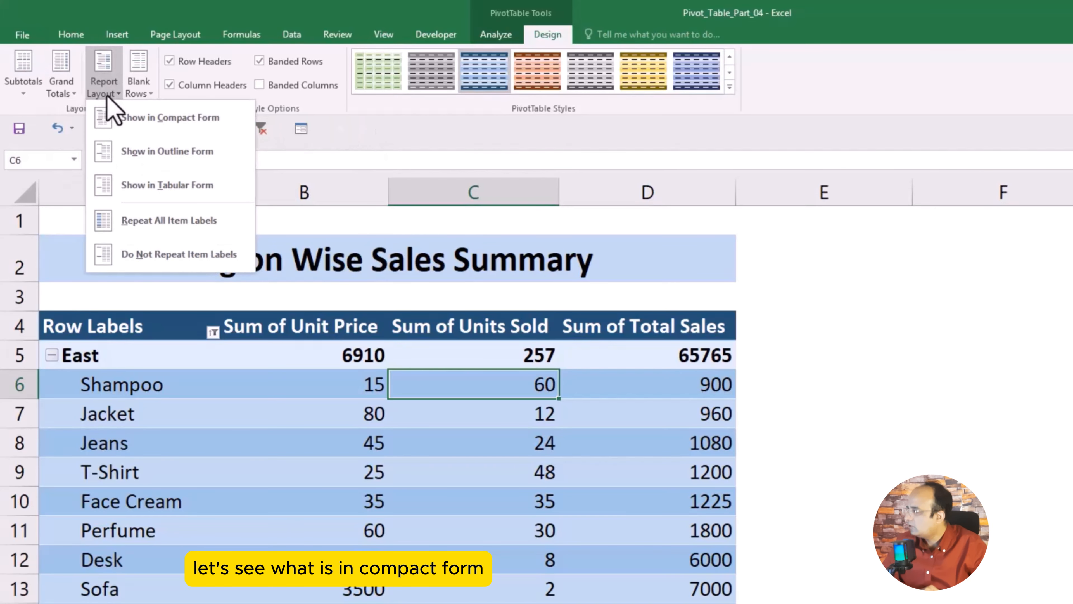
pyautogui.click(196, 123)
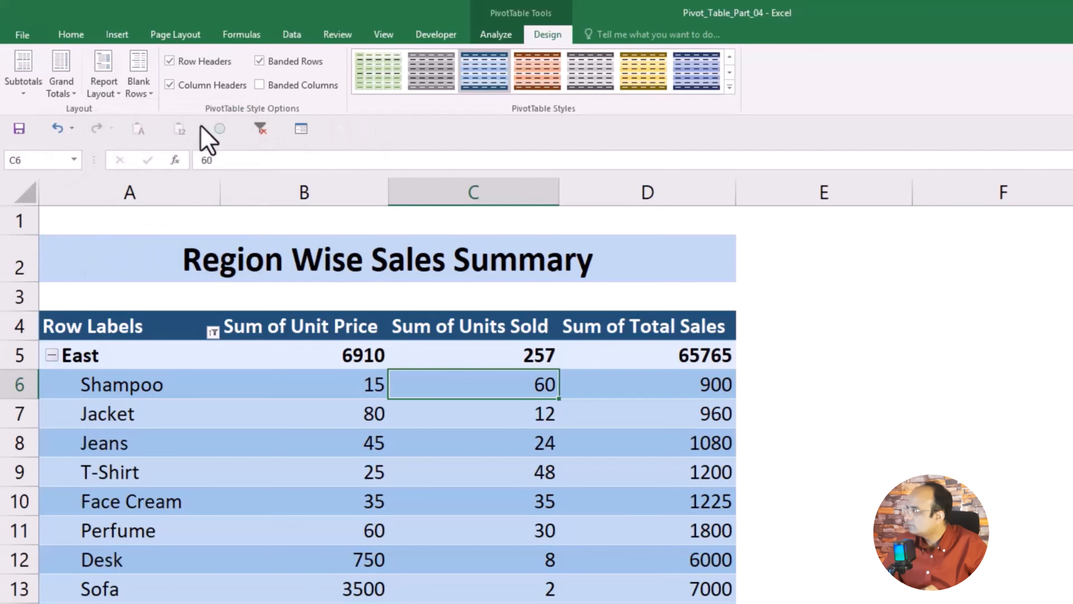
pyautogui.click(106, 90)
pyautogui.click(161, 149)
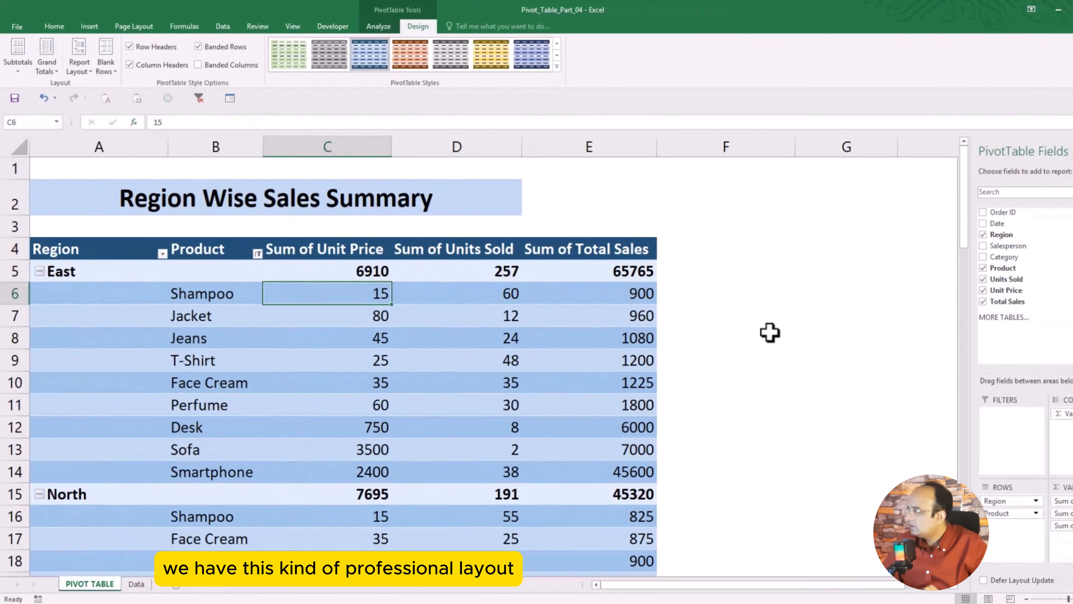
pyautogui.click(787, 340)
pyautogui.scroll(-1, 770, 332)
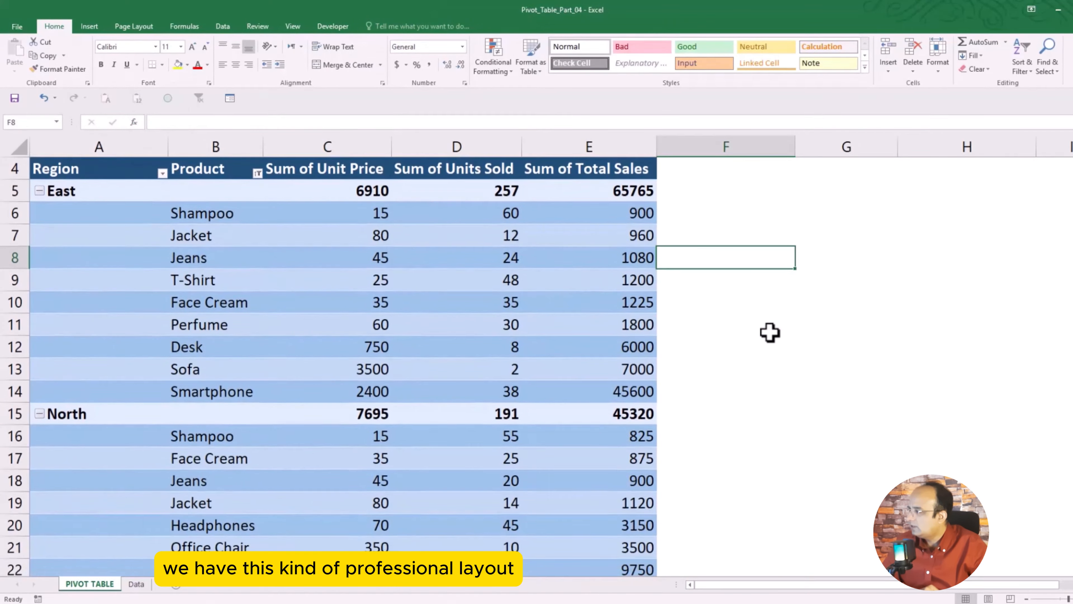
pyautogui.scroll(-5, 770, 332)
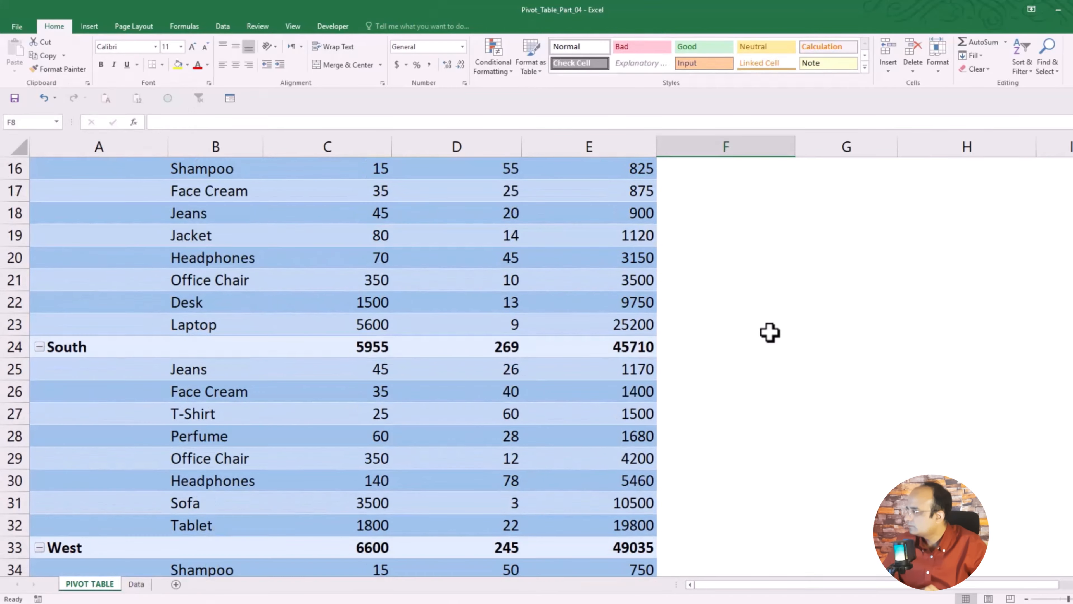
pyautogui.scroll(-4, 770, 333)
pyautogui.scroll(10, 770, 333)
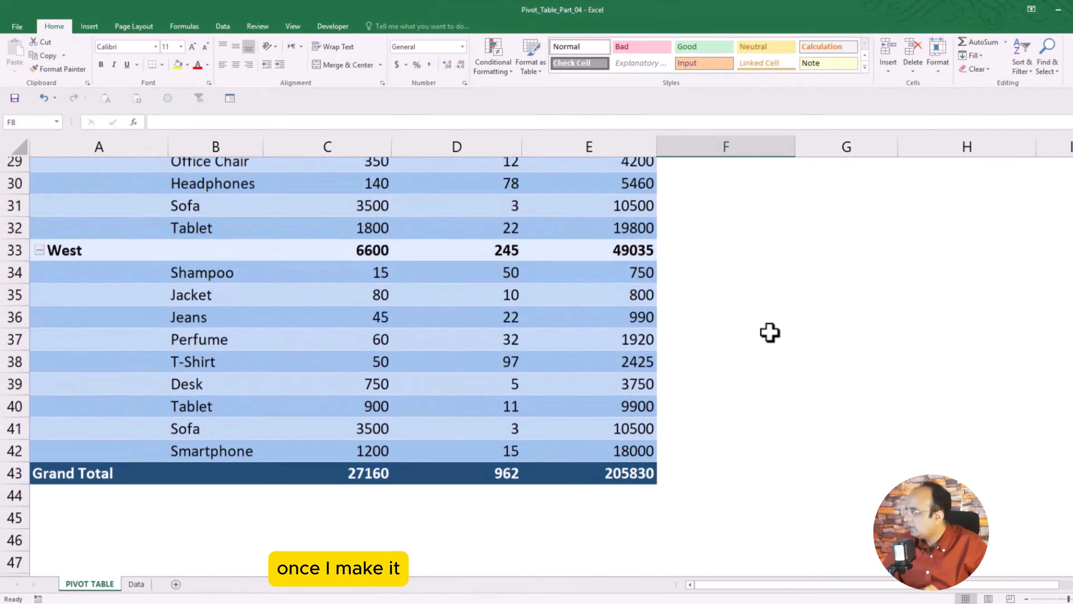
# Collapse the North, South and West region groups in the pivot table, leaving East expanded.
pyautogui.click(40, 495)
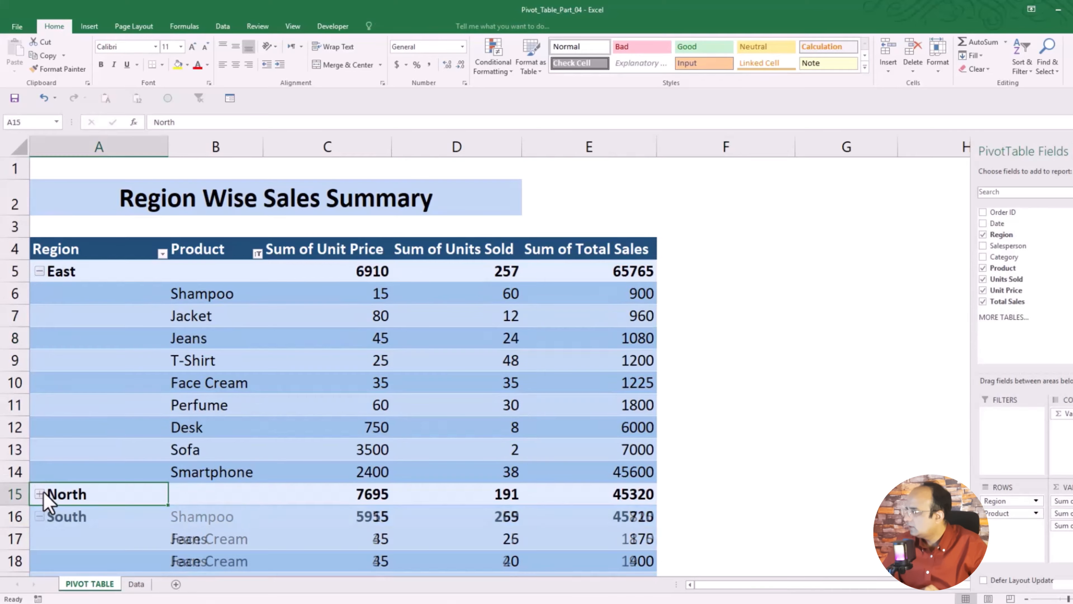
pyautogui.scroll(-3, 40, 494)
pyautogui.click(39, 302)
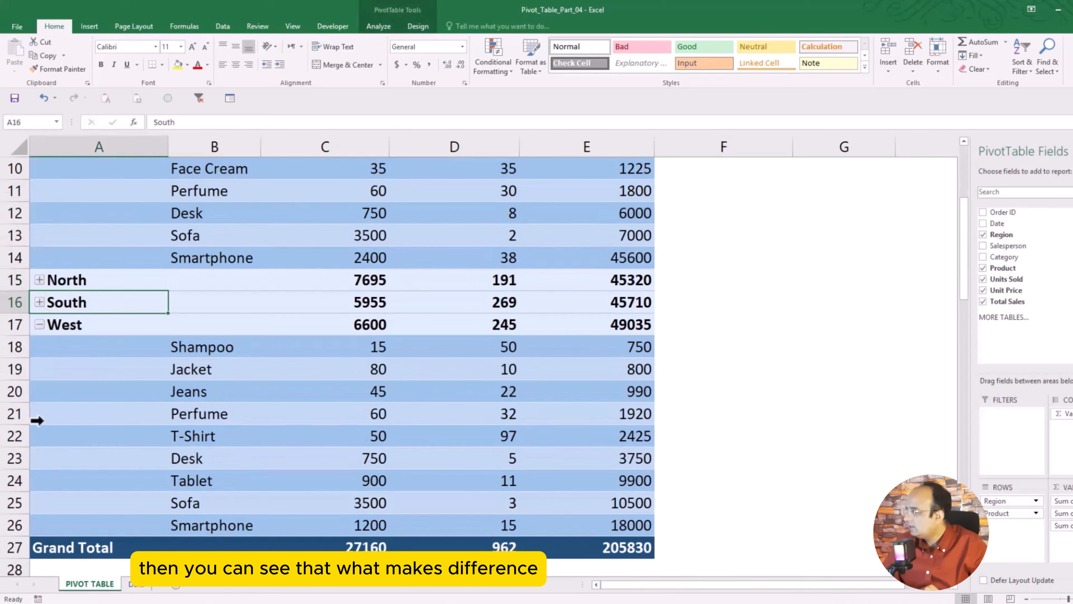
pyautogui.click(39, 325)
pyautogui.scroll(3, 795, 328)
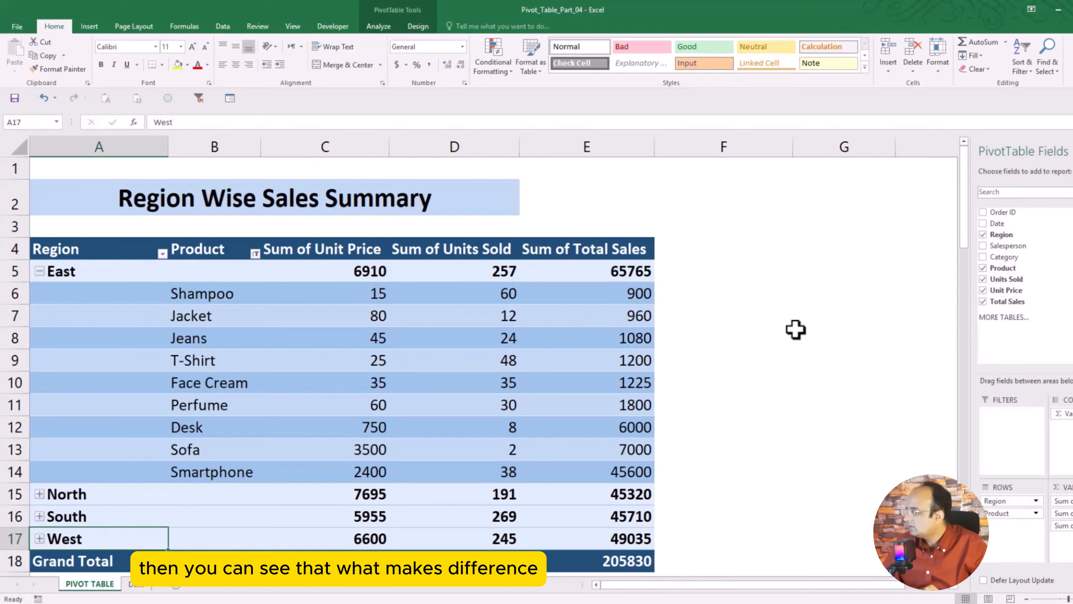
# Expand the North, South and West region groups to show their products again.
pyautogui.scroll(-2, 795, 328)
pyautogui.click(39, 347)
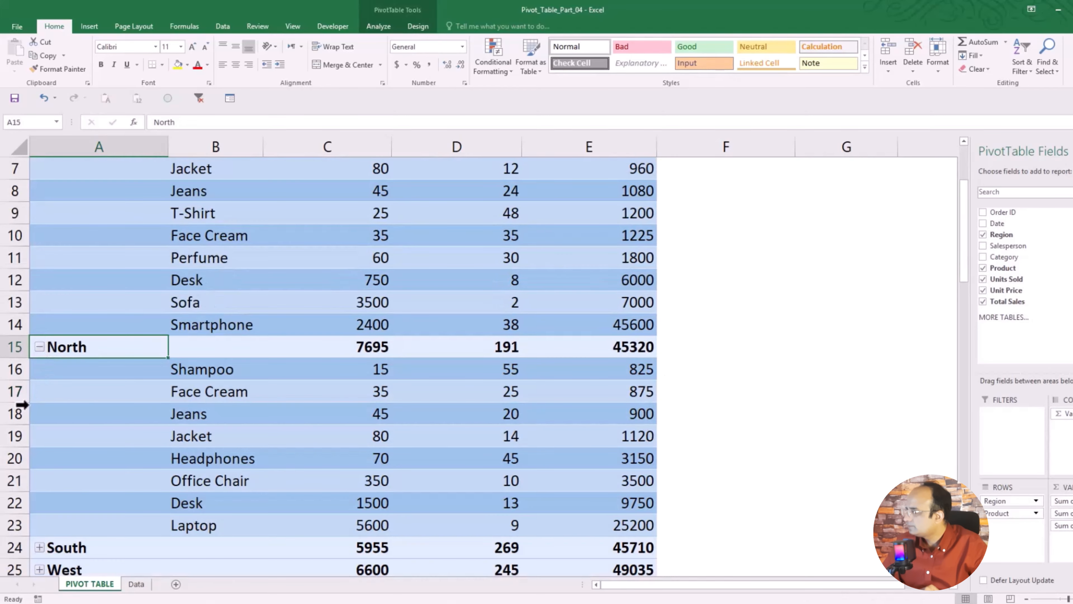
pyautogui.scroll(-2, 51, 478)
pyautogui.click(40, 413)
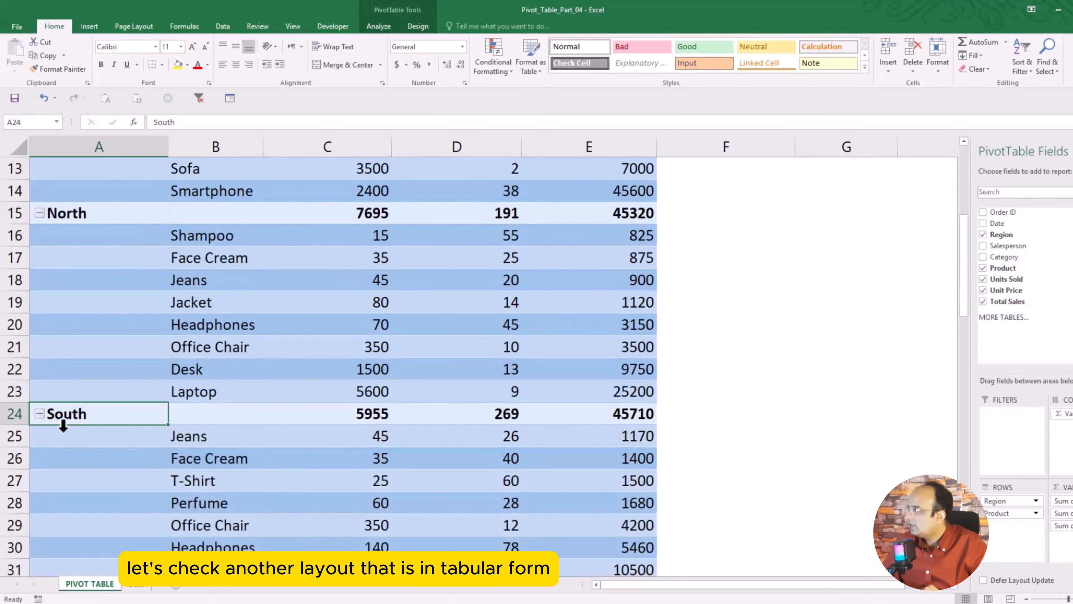
pyautogui.scroll(-4, 55, 398)
pyautogui.click(39, 346)
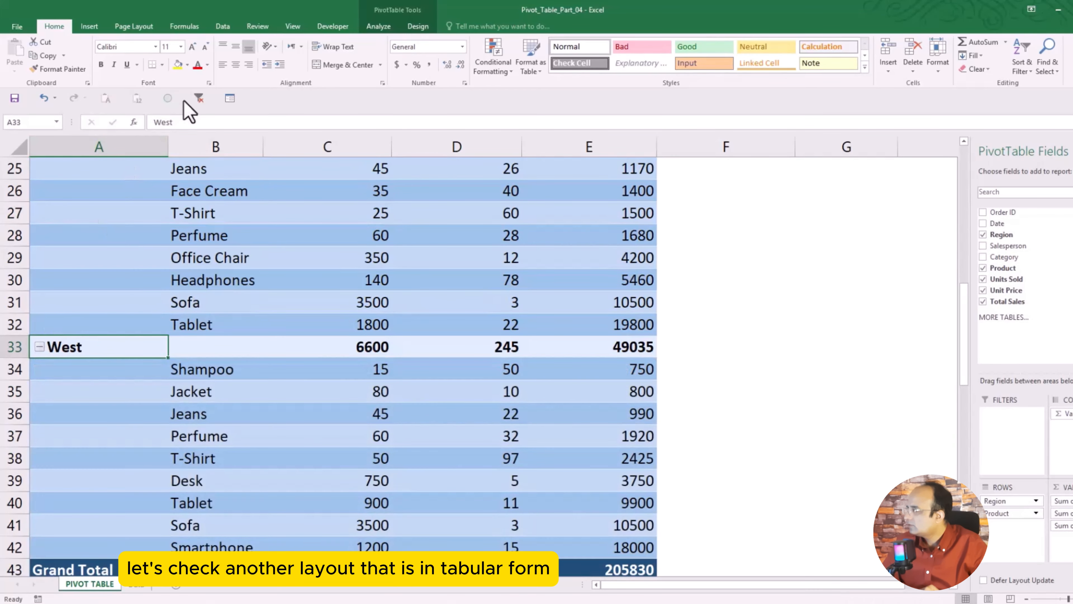
# Show the pivot table in tabular form and review the region groups with their total rows.
pyautogui.click(502, 233)
pyautogui.click(418, 26)
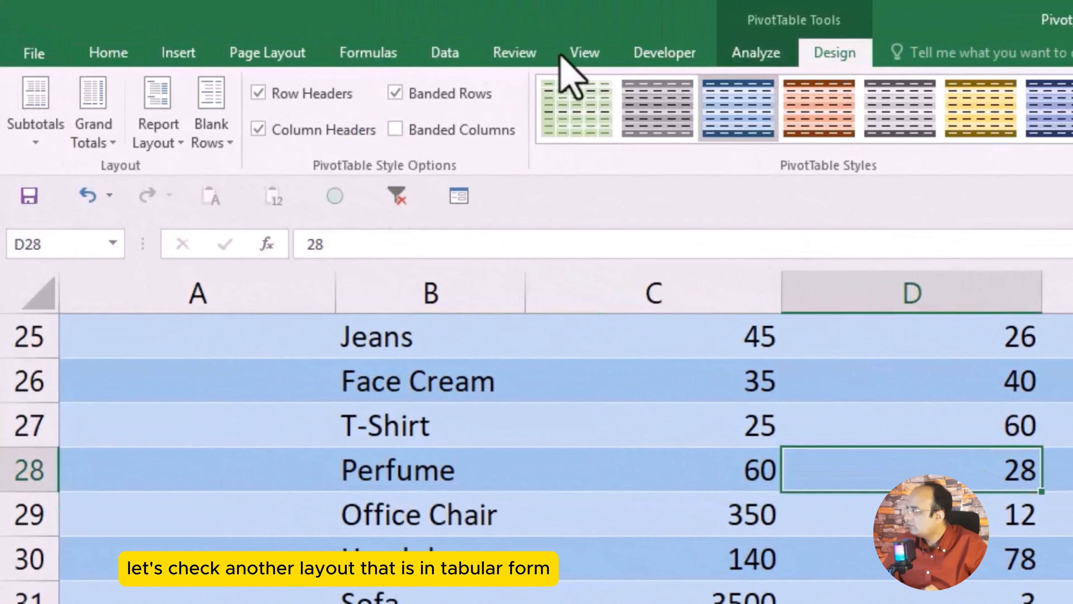
pyautogui.click(156, 153)
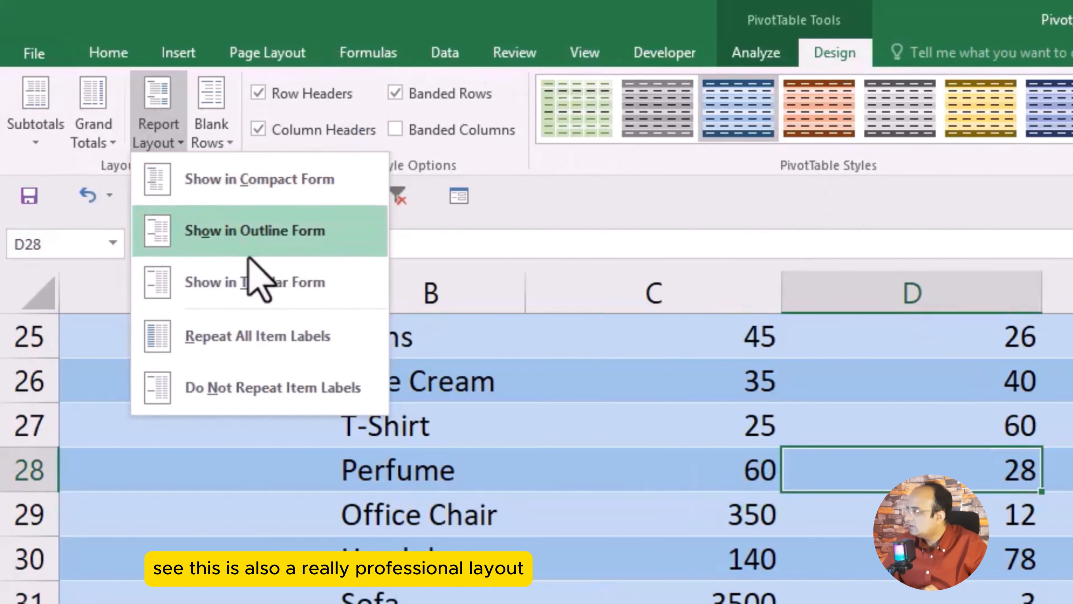
pyautogui.click(199, 280)
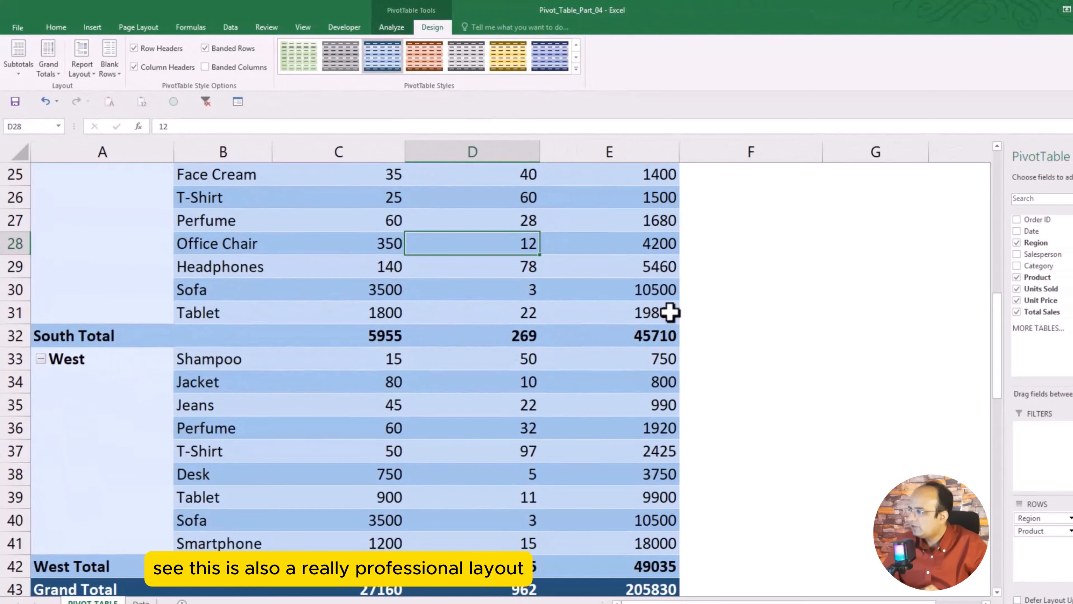
pyautogui.scroll(8, 721, 311)
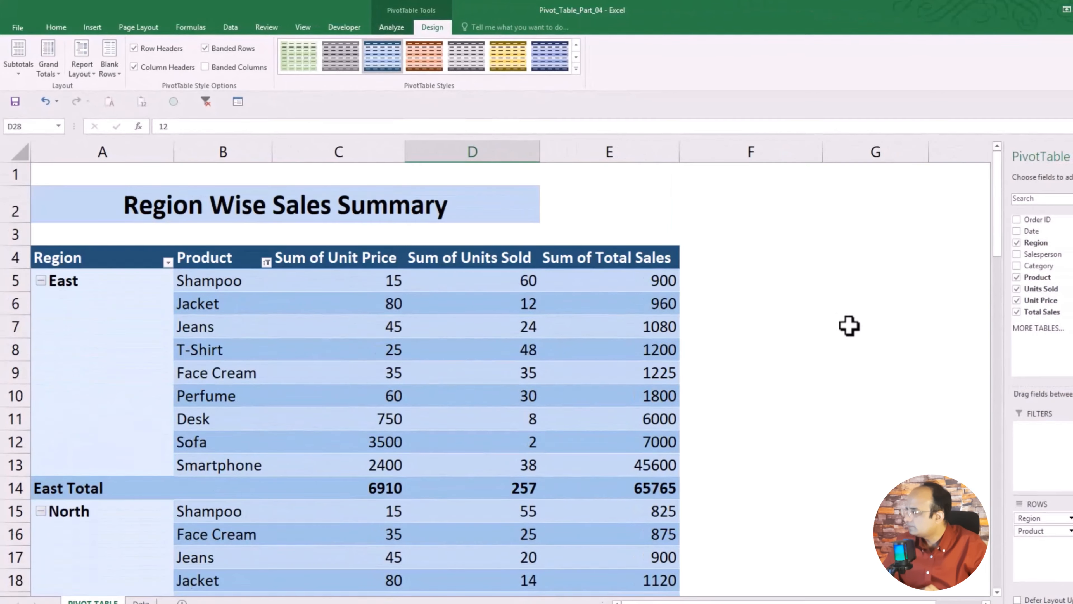
pyautogui.scroll(-7, 797, 334)
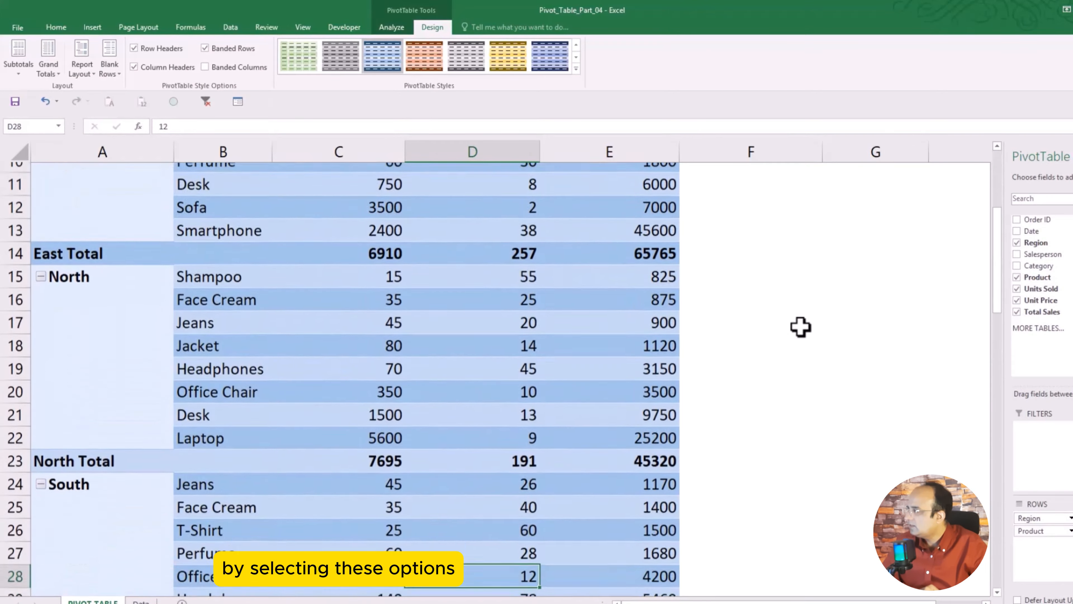
pyautogui.scroll(-1, 801, 326)
pyautogui.scroll(8, 801, 327)
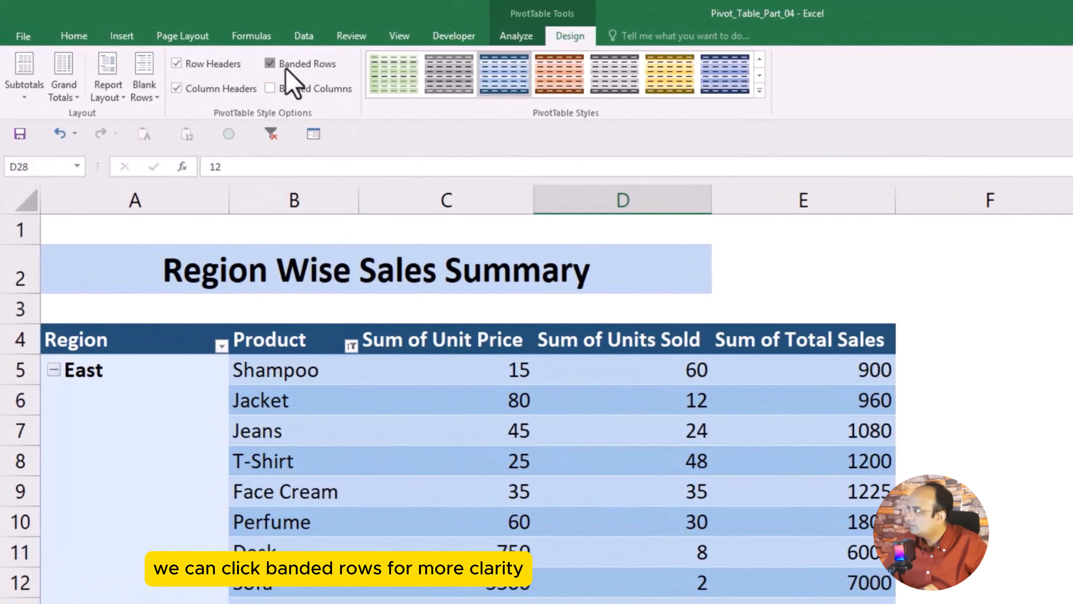
# Turn the pivot table's banded rows off and back on to compare the row shading.
pyautogui.click(285, 67)
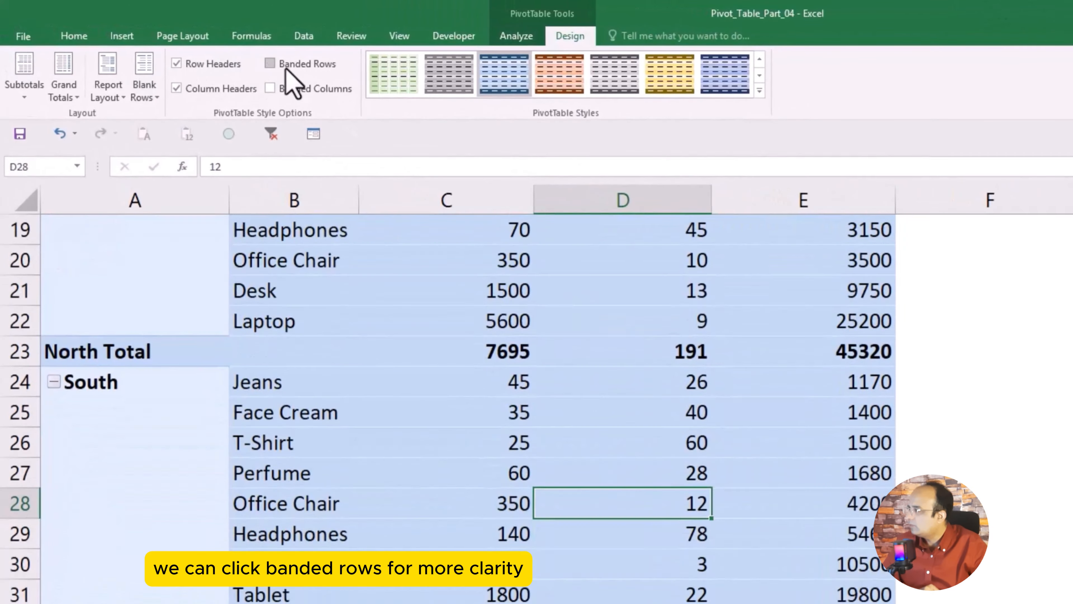
pyautogui.scroll(6, 468, 352)
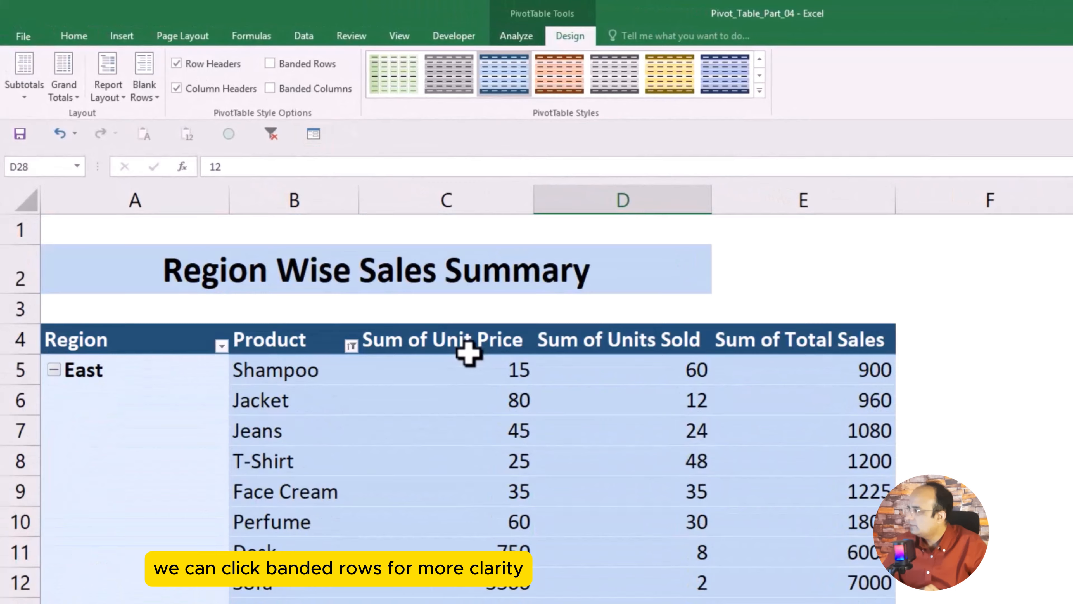
pyautogui.click(280, 66)
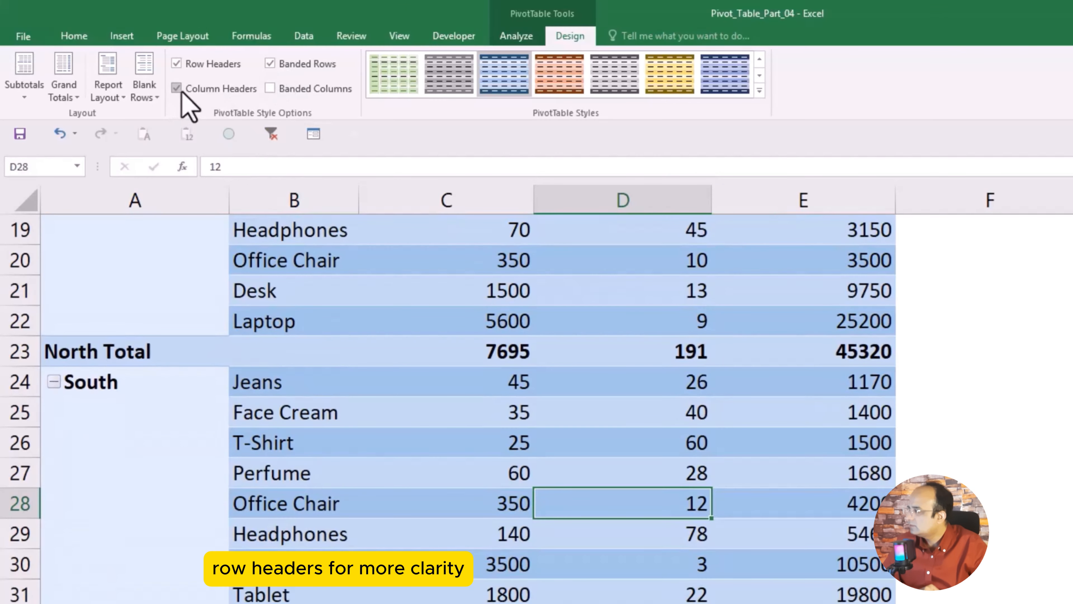
# Turn the pivot table's row headers style off and back on to compare the region labels.
pyautogui.click(177, 64)
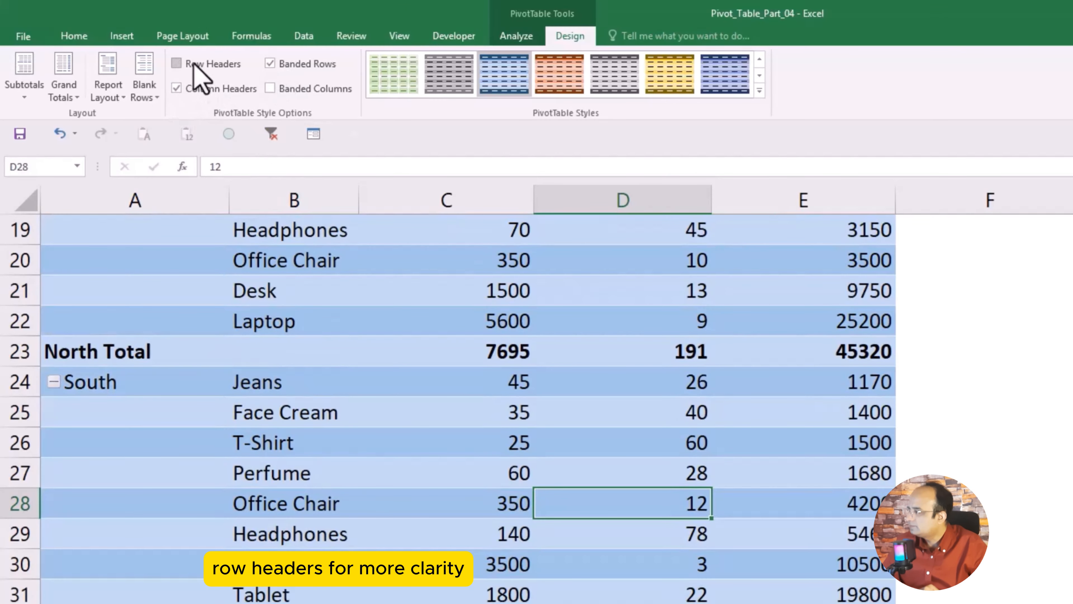
pyautogui.click(193, 63)
pyautogui.scroll(6, 253, 175)
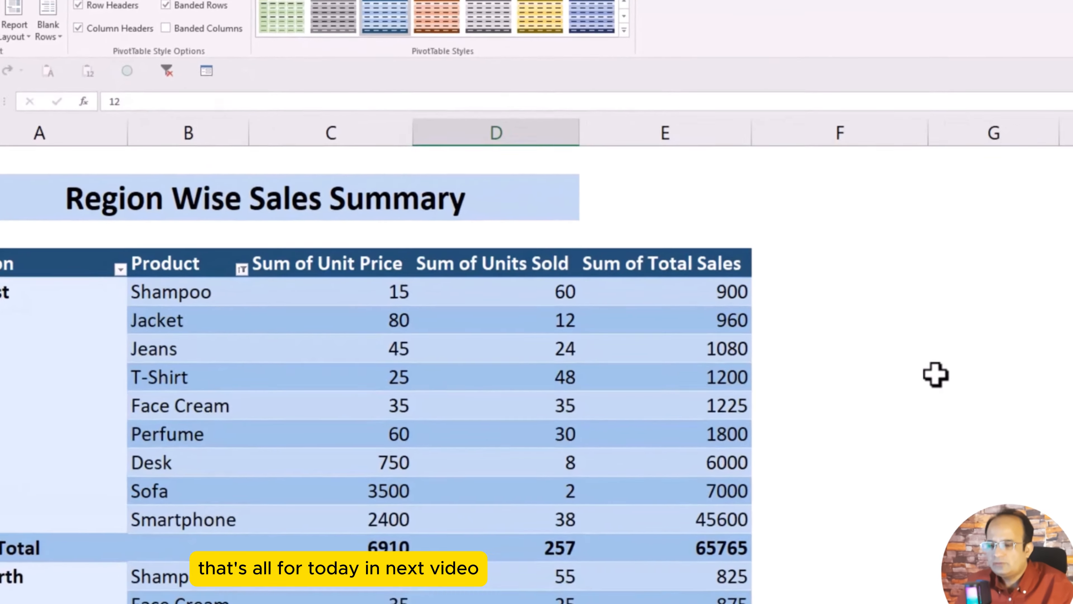